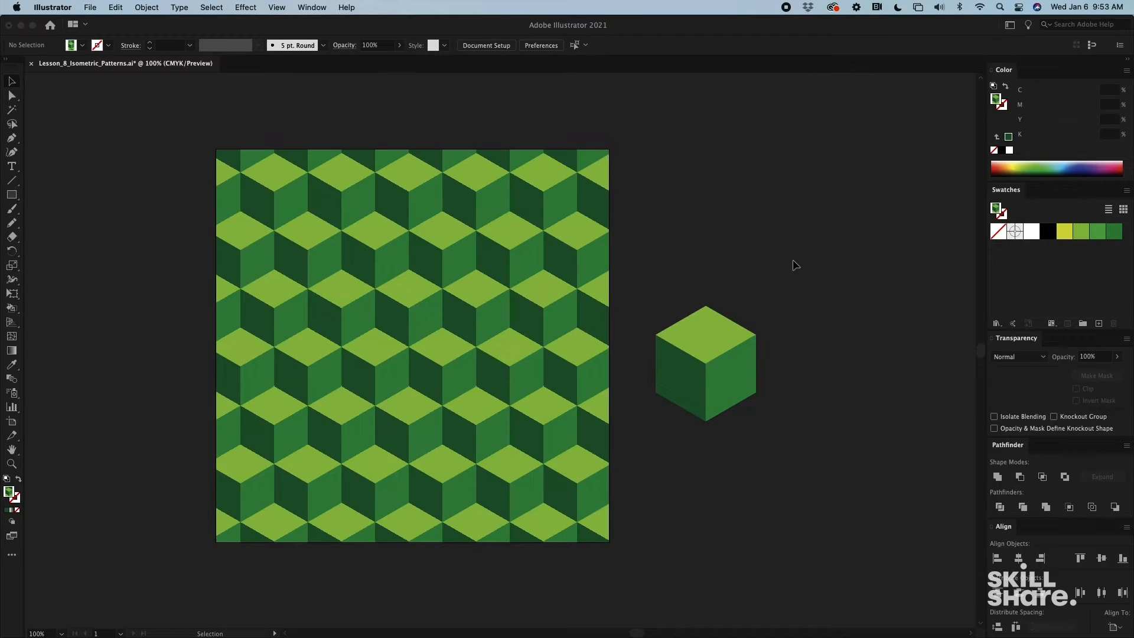
# - Create a six-sided polygon with a 50 px radius in the empty area beside the sample cube
pyautogui.press('super+equal')
pyautogui.moveTo(794, 264); pyautogui.dragTo(550, 271)
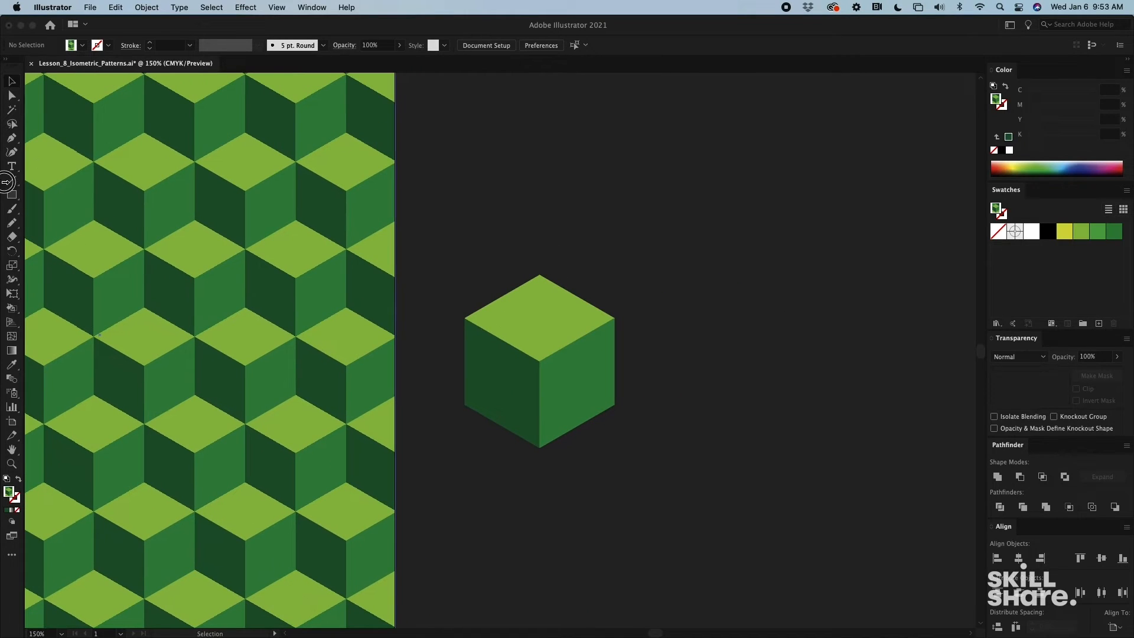
pyautogui.moveTo(12, 194); pyautogui.dragTo(47, 239)
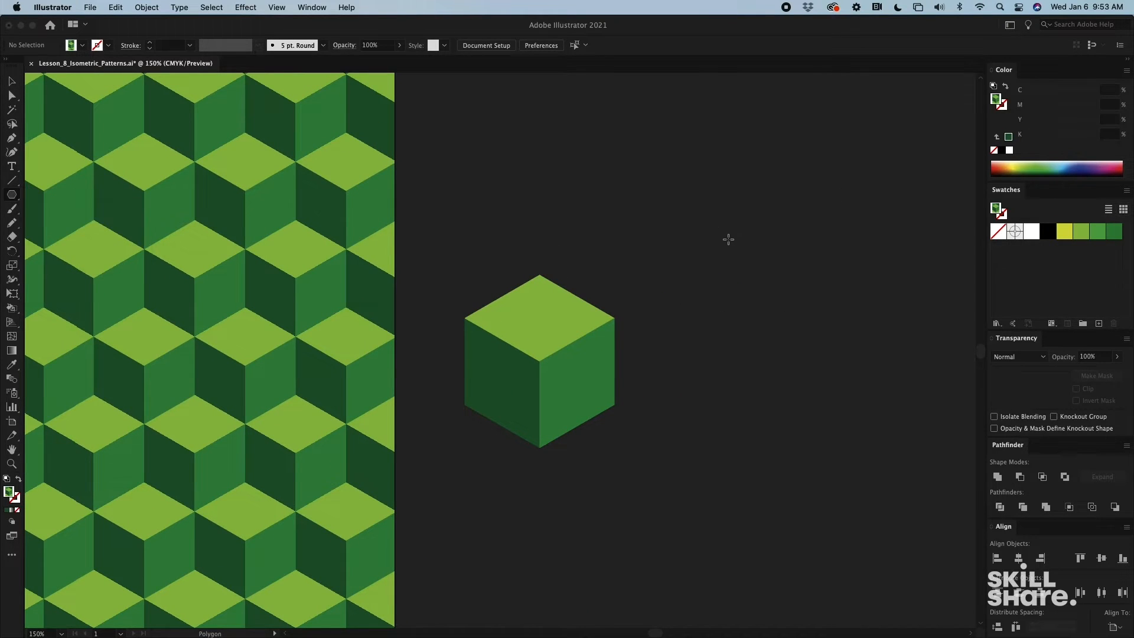
pyautogui.click(730, 238)
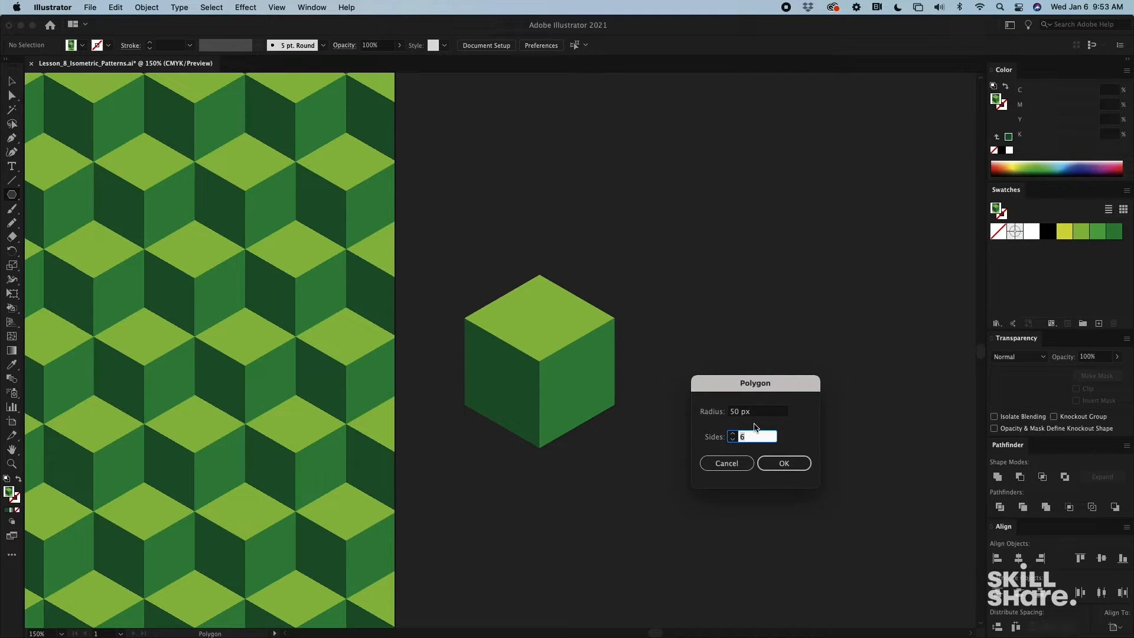
pyautogui.press('Return')
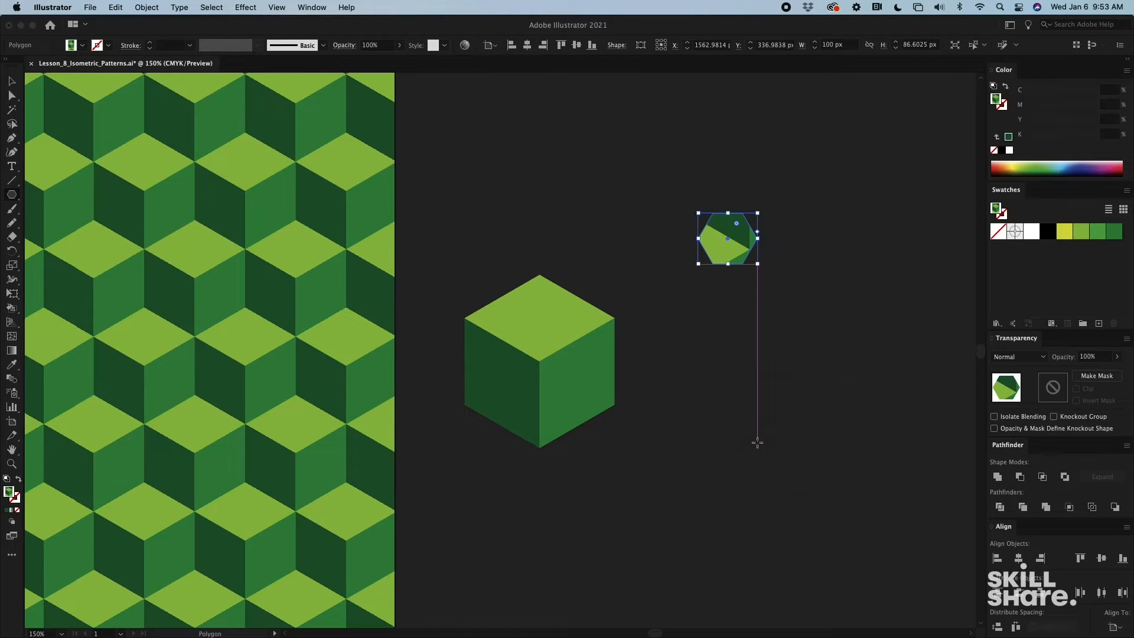
# - Fill the new hexagon with the yellow swatch and deselect it
pyautogui.click(1064, 234)
pyautogui.click(11, 81)
pyautogui.click(838, 182)
# - Rotate the hexagon so a corner points straight up, and enlarge it to about 207 px wide by 240 px high
pyautogui.press('super+equal')
pyautogui.moveTo(849, 192); pyautogui.dragTo(587, 255)
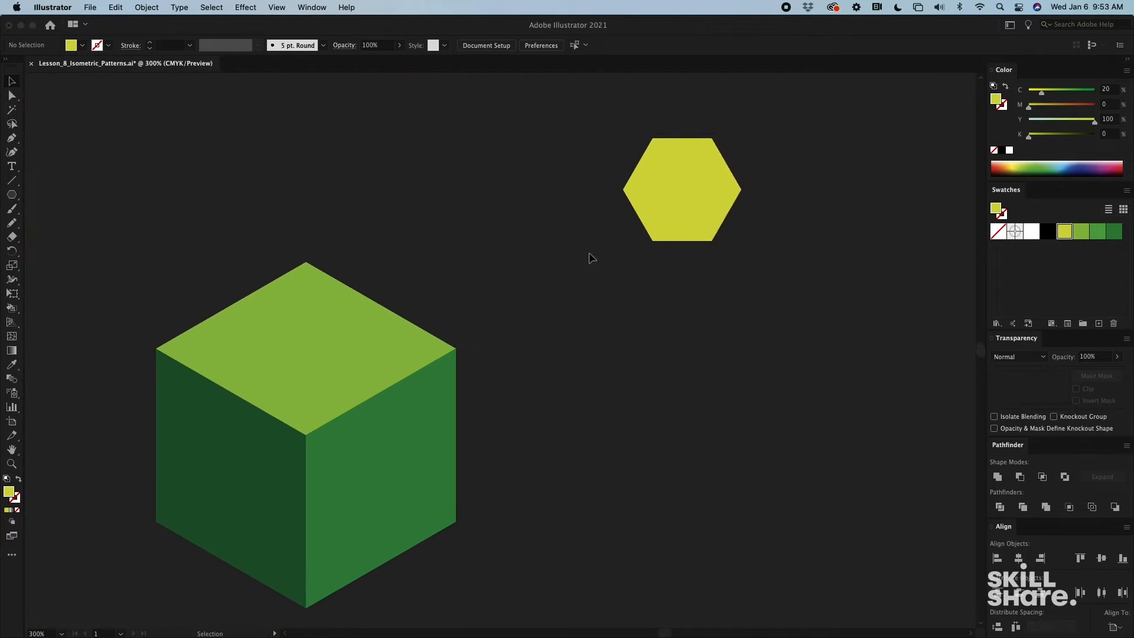
pyautogui.click(675, 208)
pyautogui.moveTo(621, 138); pyautogui.dragTo(582, 283)
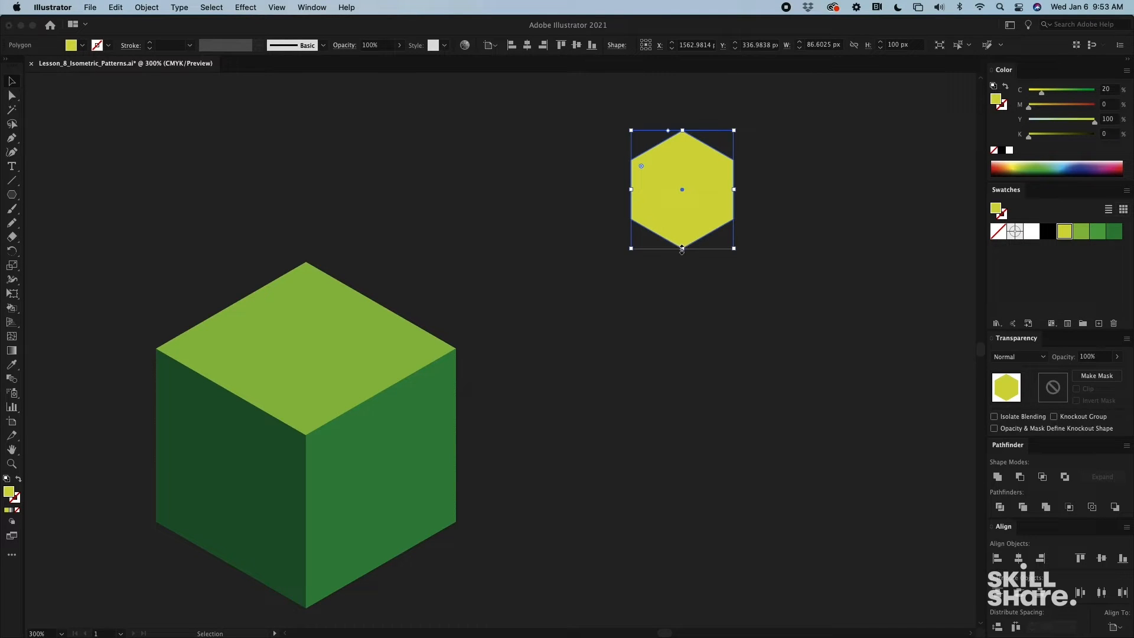
pyautogui.moveTo(681, 248); pyautogui.dragTo(678, 407)
pyautogui.moveTo(645, 271); pyautogui.dragTo(700, 387)
pyautogui.click(425, 115)
# - Draw three straight lines through the hexagon's centre, each connecting a pair of opposite corners
pyautogui.click(11, 183)
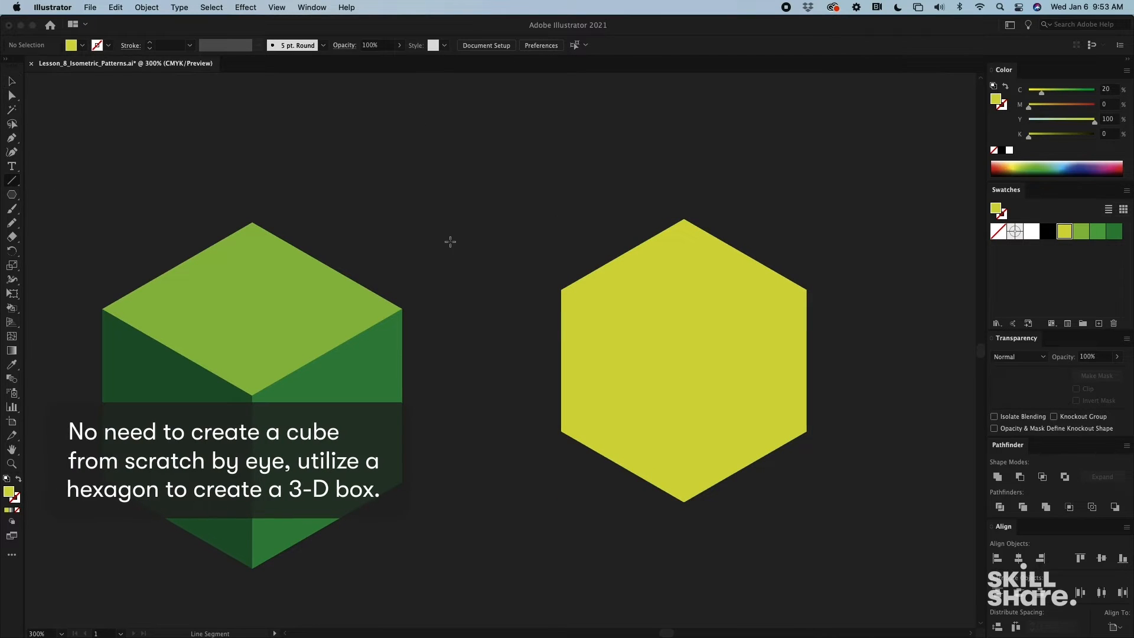
pyautogui.moveTo(560, 290); pyautogui.dragTo(806, 430)
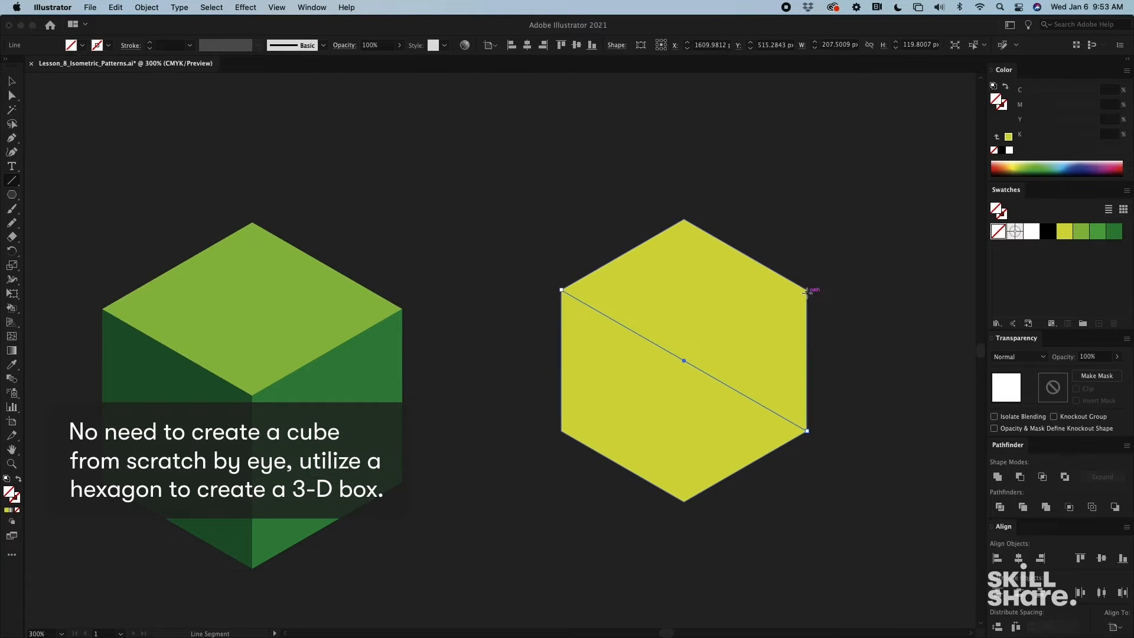
pyautogui.moveTo(806, 290); pyautogui.dragTo(561, 431)
pyautogui.moveTo(684, 360); pyautogui.dragTo(683, 219)
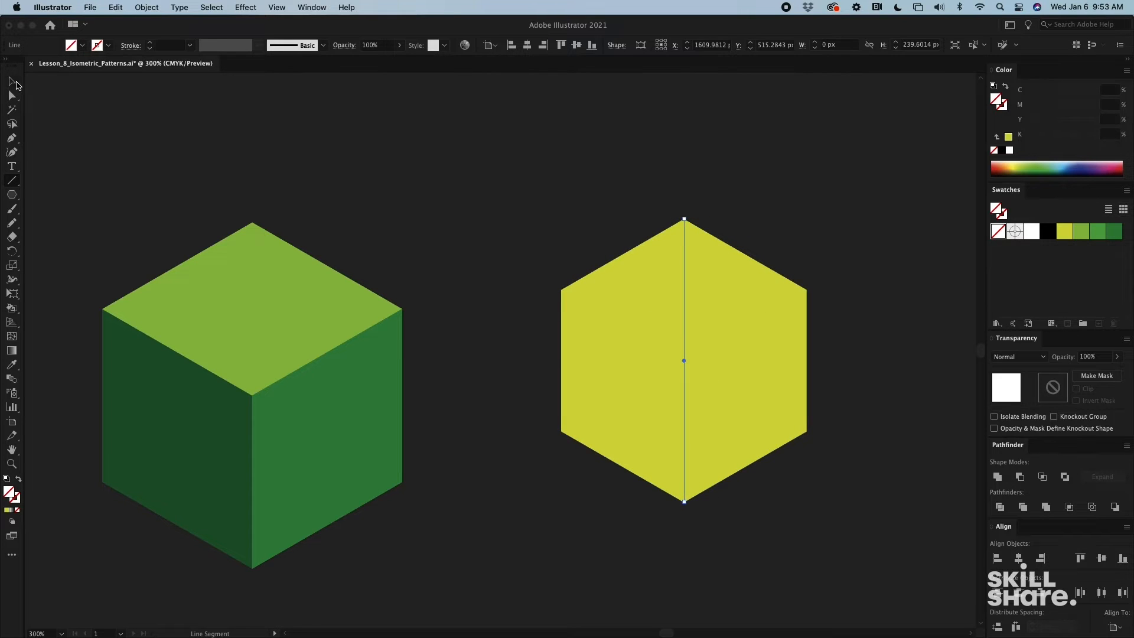
# - Divide the hexagon along the three lines with the Divide pathfinder to get six triangles
pyautogui.click(12, 81)
pyautogui.moveTo(561, 182); pyautogui.dragTo(848, 565)
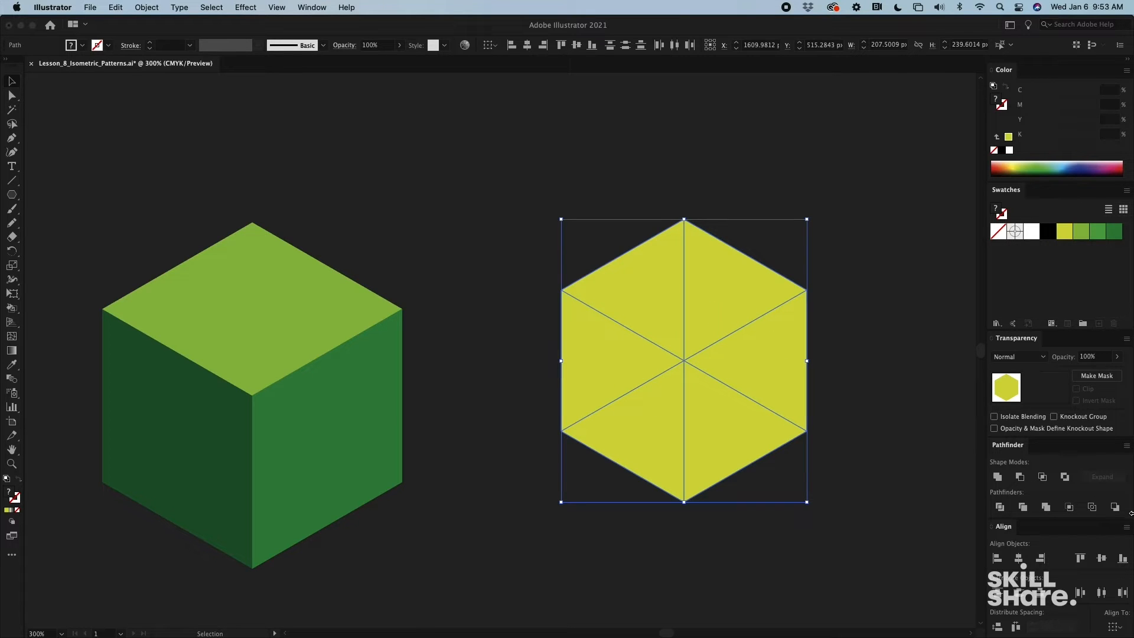
pyautogui.click(999, 507)
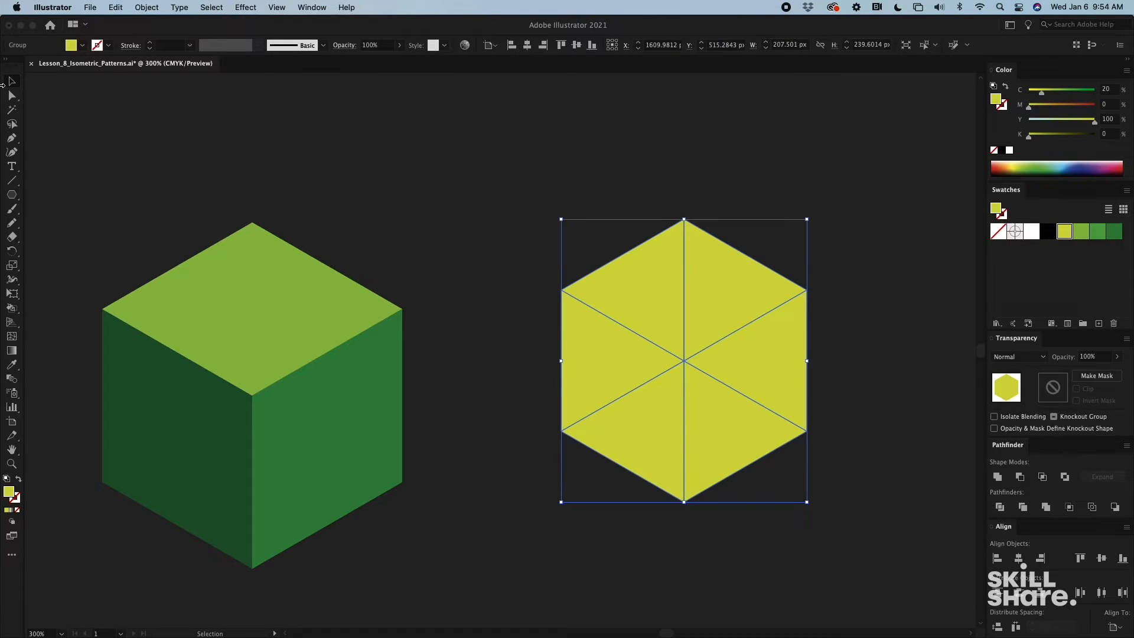
# - Fill the two triangles forming the cube's right face with the light green swatch
pyautogui.click(12, 95)
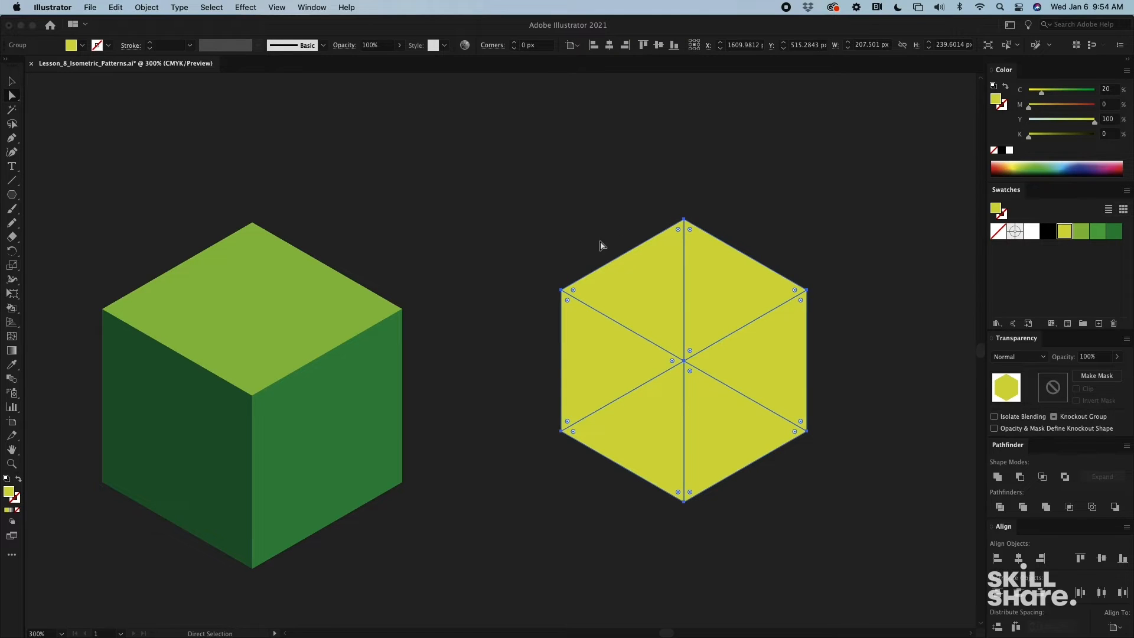
pyautogui.click(522, 287)
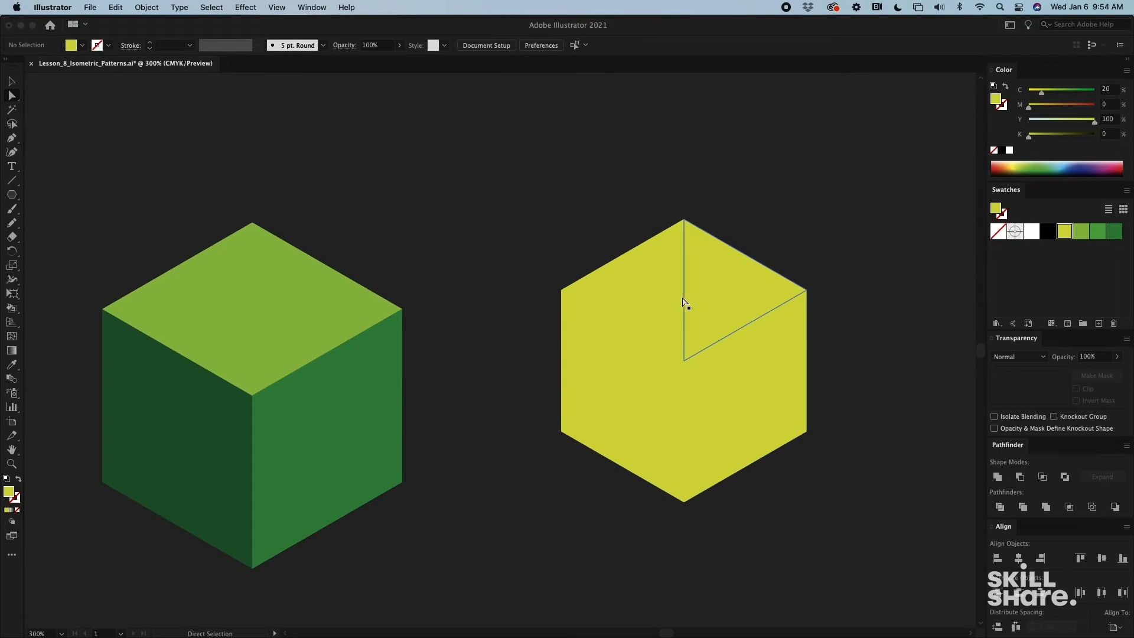
pyautogui.click(735, 392)
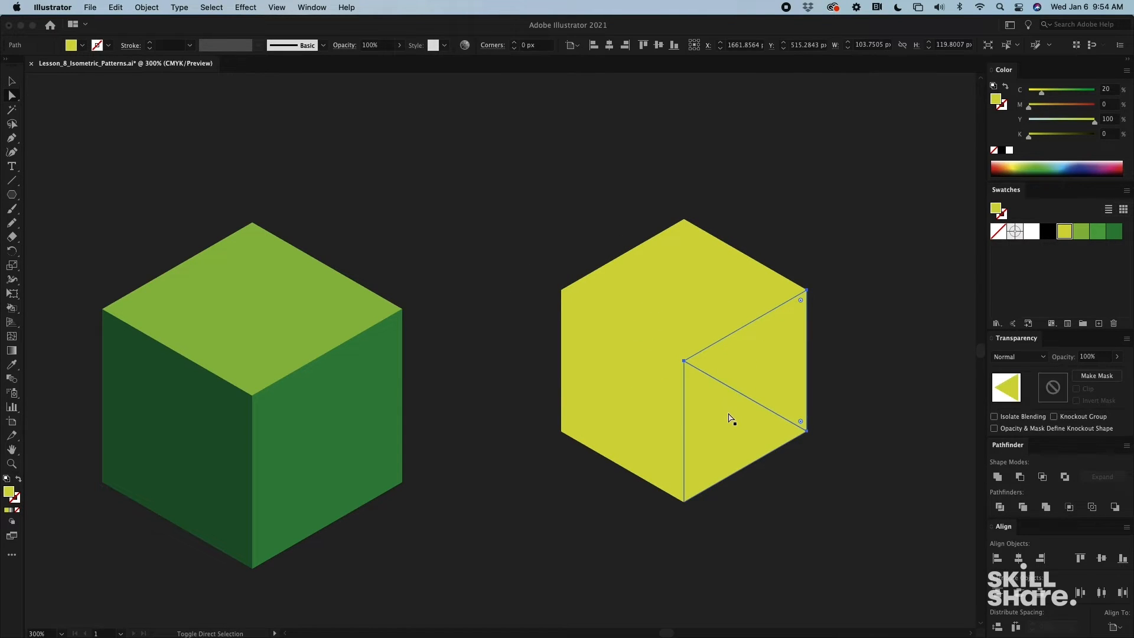
pyautogui.click(1083, 232)
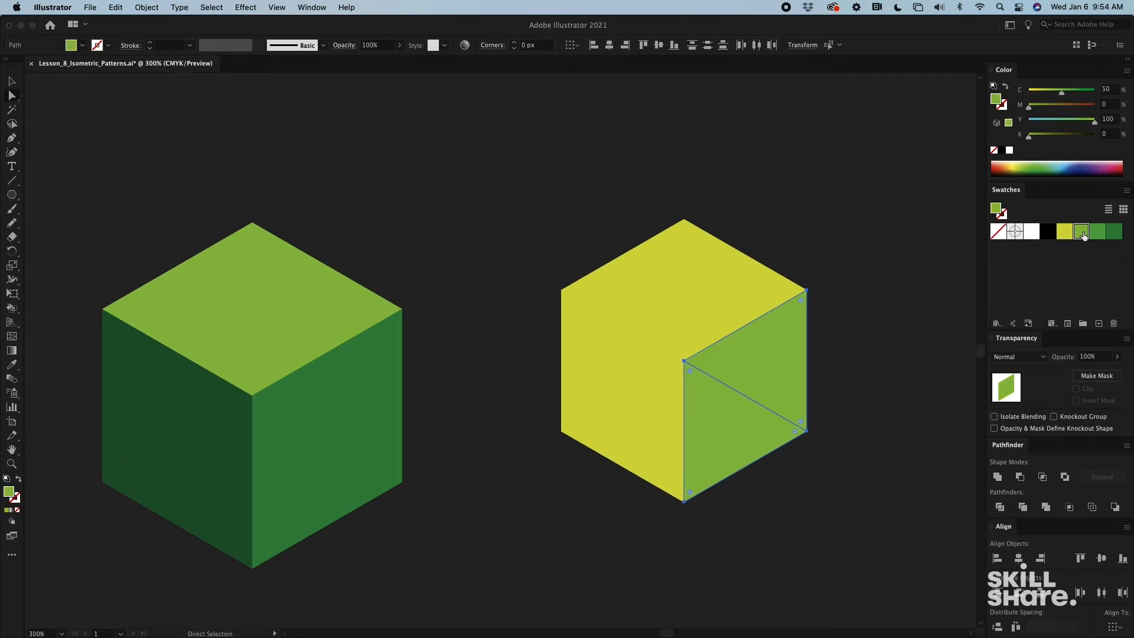
# - Fill the two triangles forming the cube's left face with the darkest green swatch and deselect them
pyautogui.click(639, 432)
pyautogui.keyDown('shift'); pyautogui.click(600, 369); pyautogui.keyUp('shift')
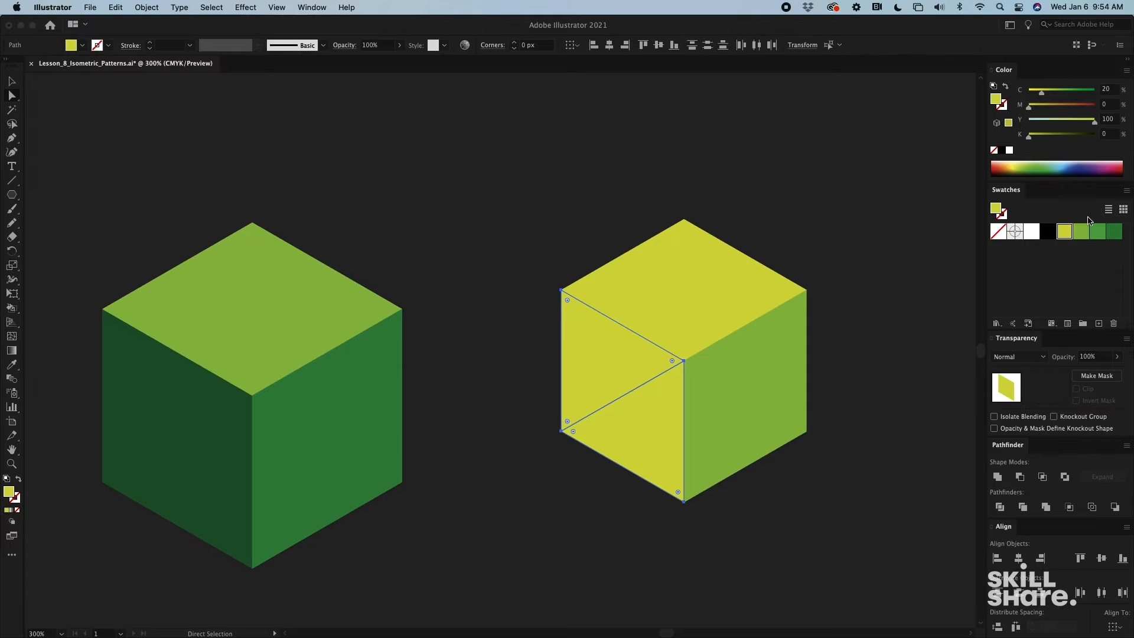
pyautogui.click(1115, 237)
pyautogui.click(756, 200)
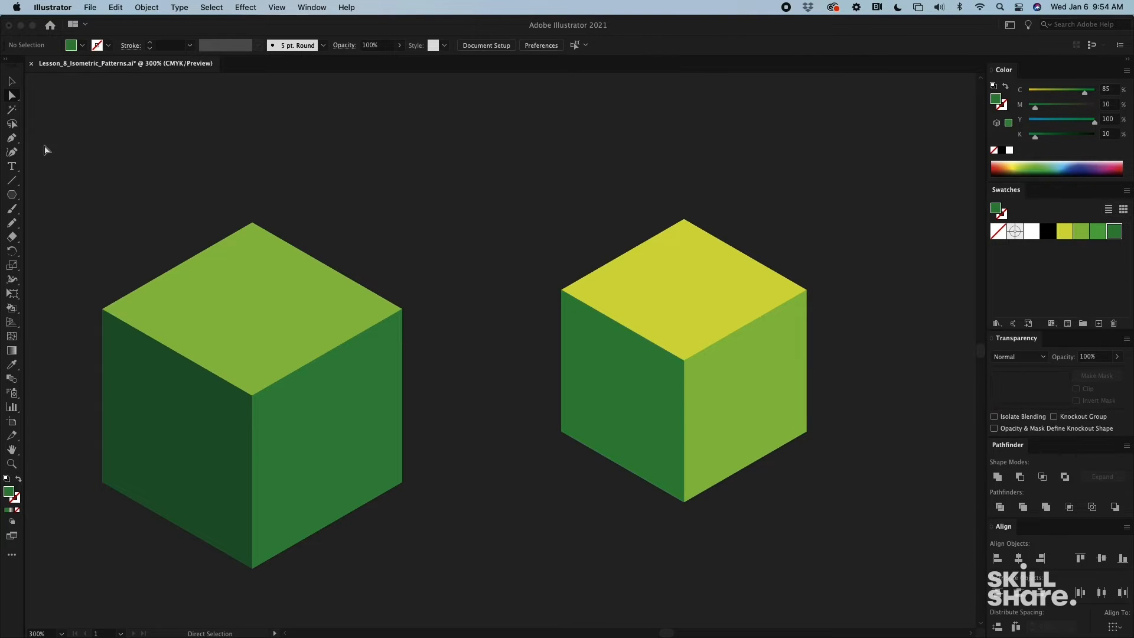
# - Scale the whole new yellow-topped cube proportionally to a height of 100 px
pyautogui.click(13, 81)
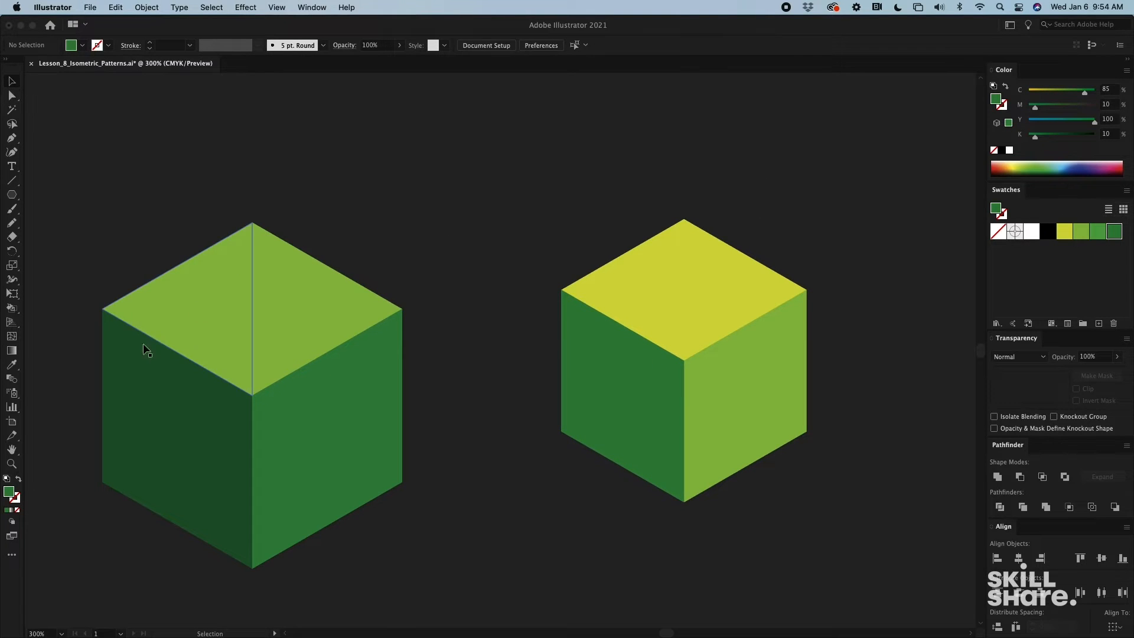
pyautogui.scroll(-3, 673, 260)
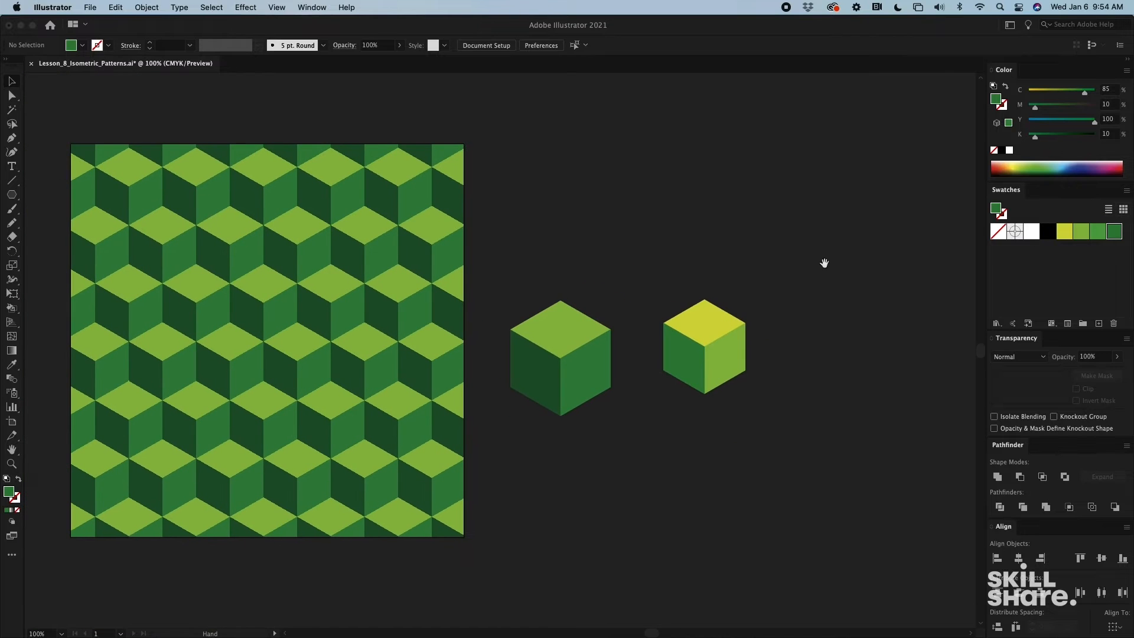
pyautogui.click(673, 366)
pyautogui.click(780, 342)
pyautogui.press('super+equal')
pyautogui.press('super+equal')
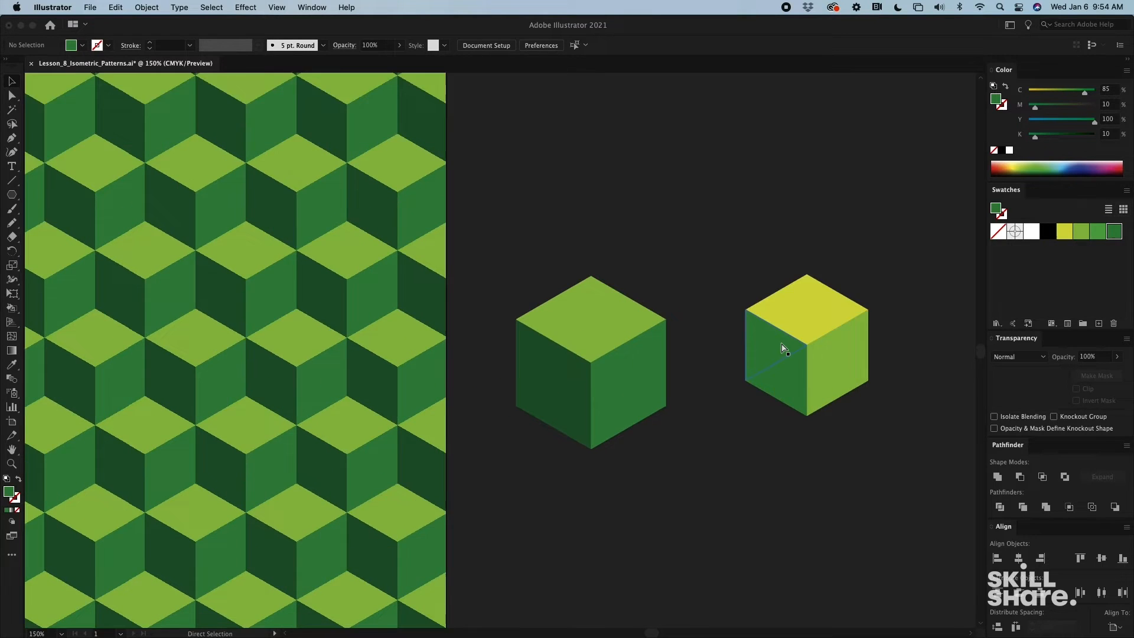
pyautogui.moveTo(840, 328); pyautogui.dragTo(540, 322)
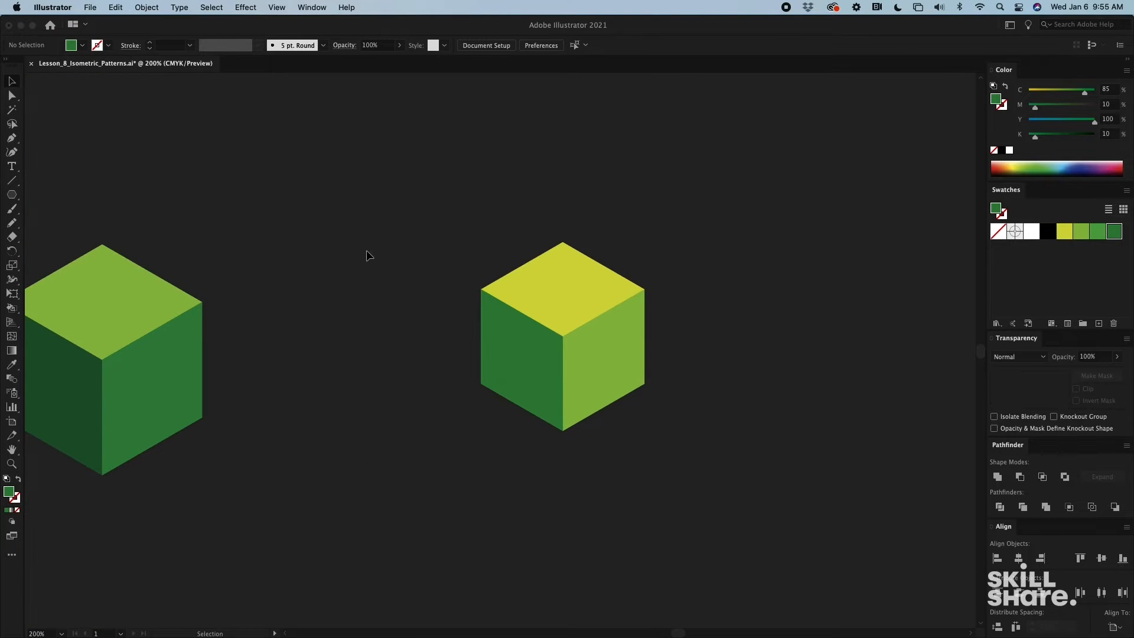
pyautogui.press('super+=')
pyautogui.press('super+=')
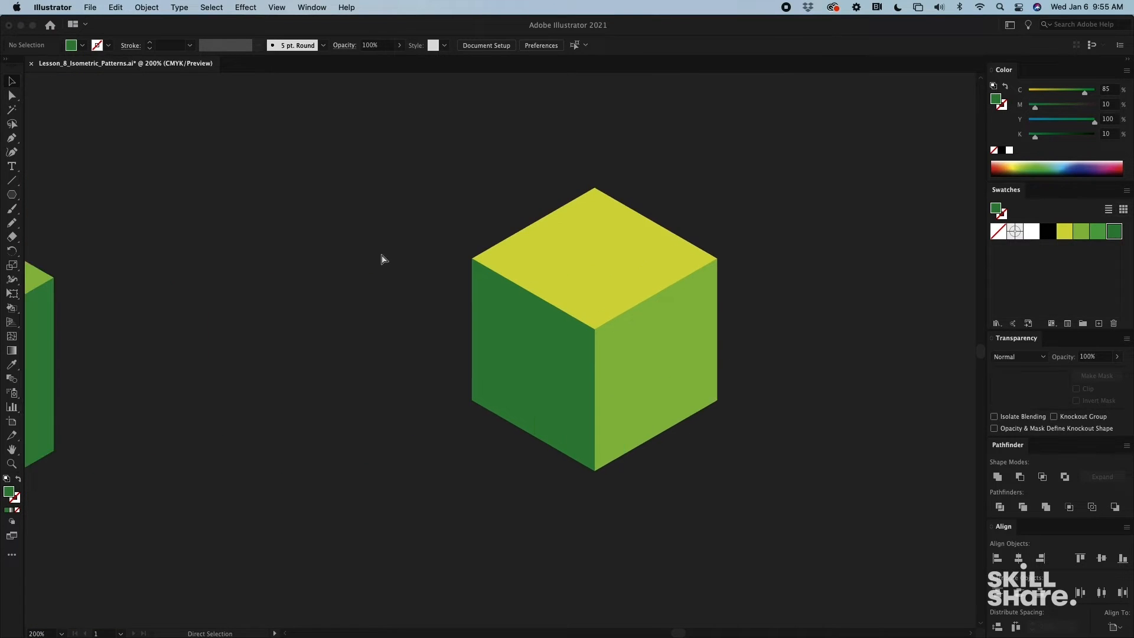
pyautogui.moveTo(428, 264); pyautogui.dragTo(347, 264)
pyautogui.click(687, 347)
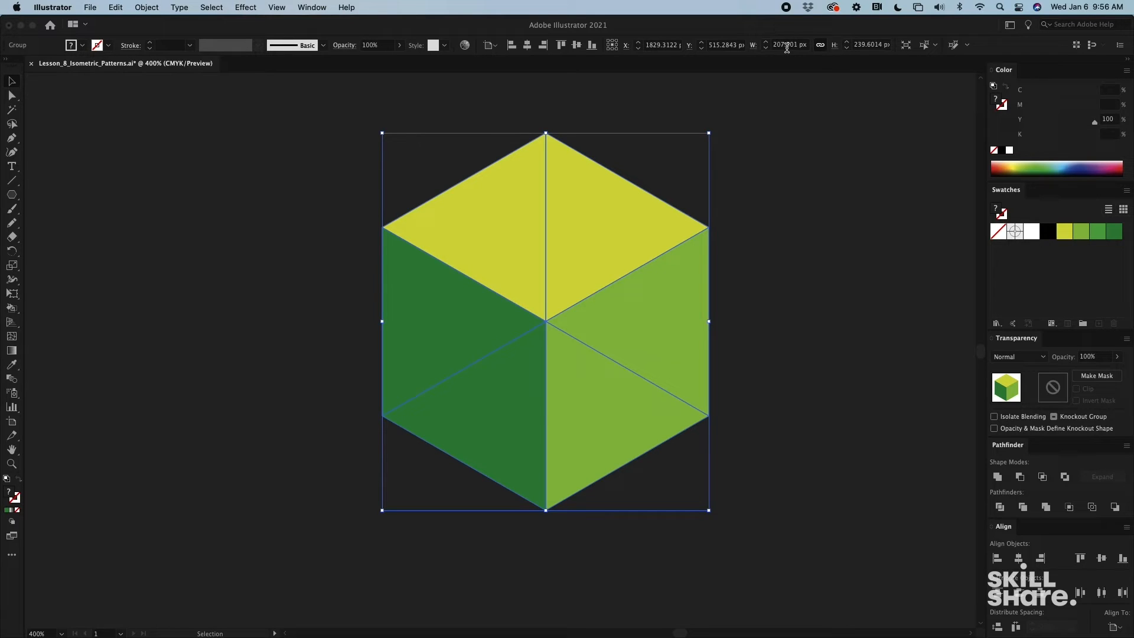
pyautogui.click(858, 46)
pyautogui.write('100')
pyautogui.press('Return')
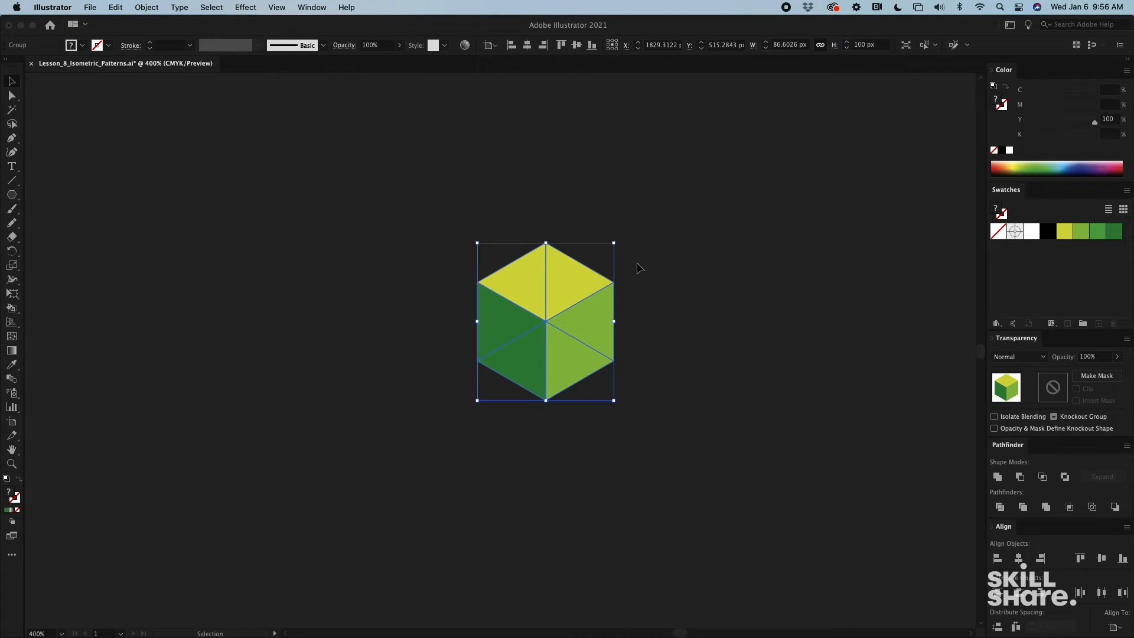
# - Make a new pattern from the selected yellow-topped cube
pyautogui.click(682, 239)
pyautogui.press('super+equal')
pyautogui.click(524, 182)
pyautogui.click(146, 7)
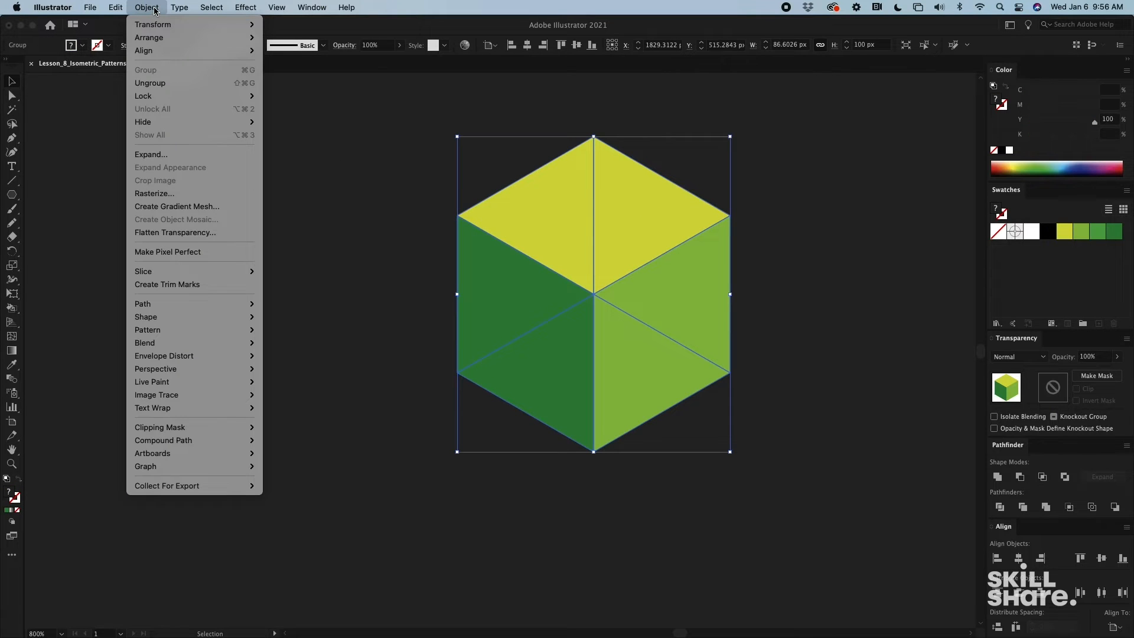
pyautogui.moveTo(170, 306)
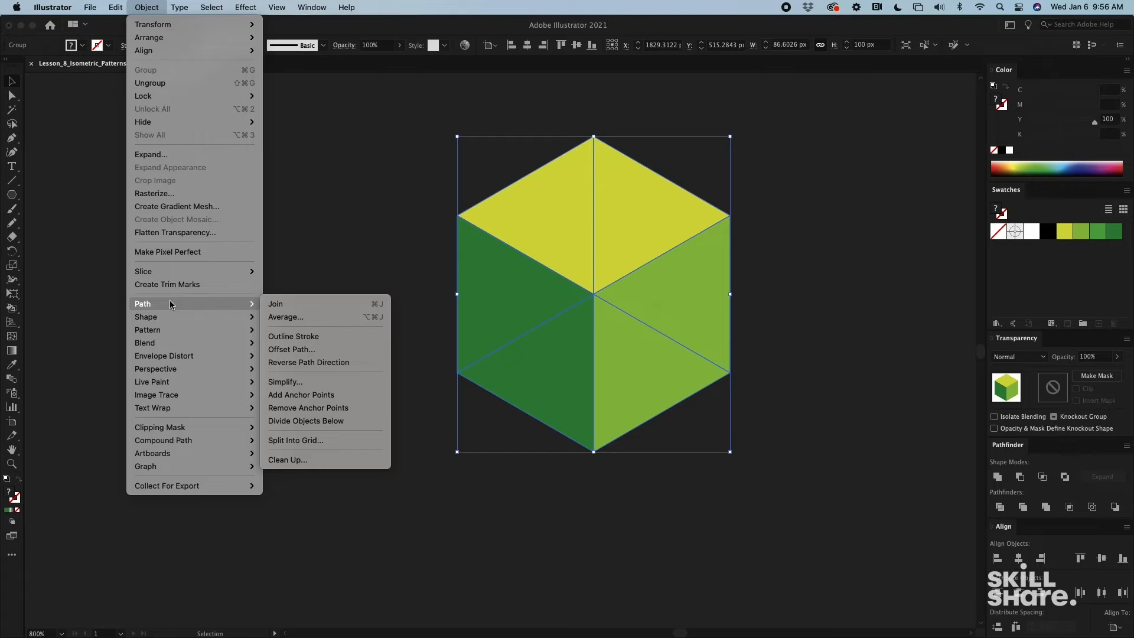
pyautogui.moveTo(168, 330)
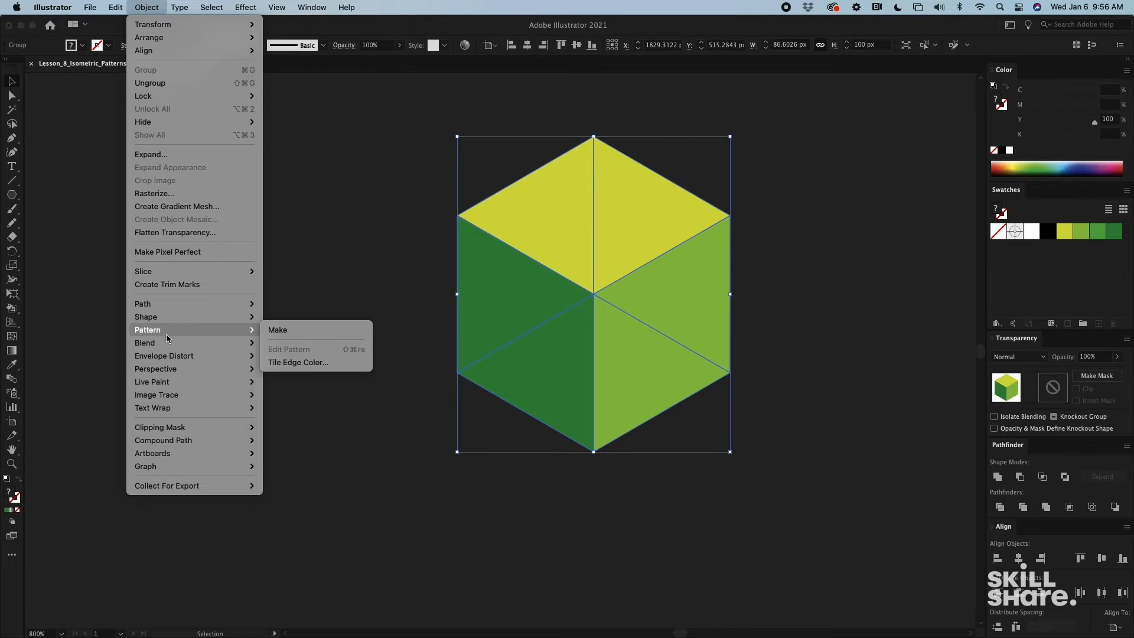
pyautogui.click(278, 330)
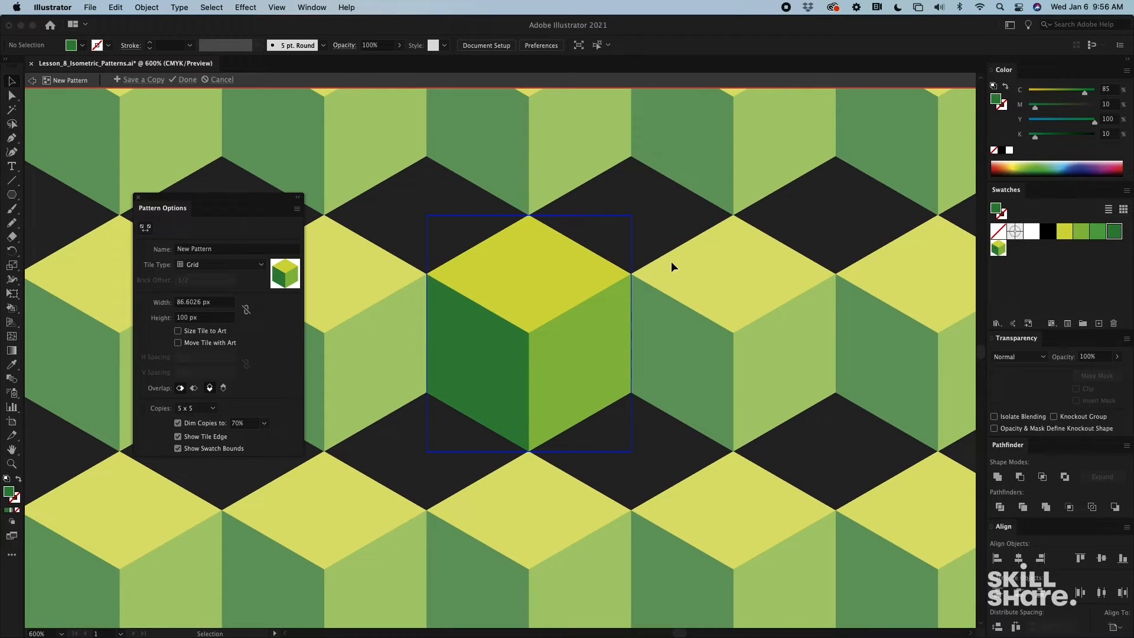
# - Set the pattern's tile type to Brick by Row
pyautogui.hscroll(-3, 671, 267)
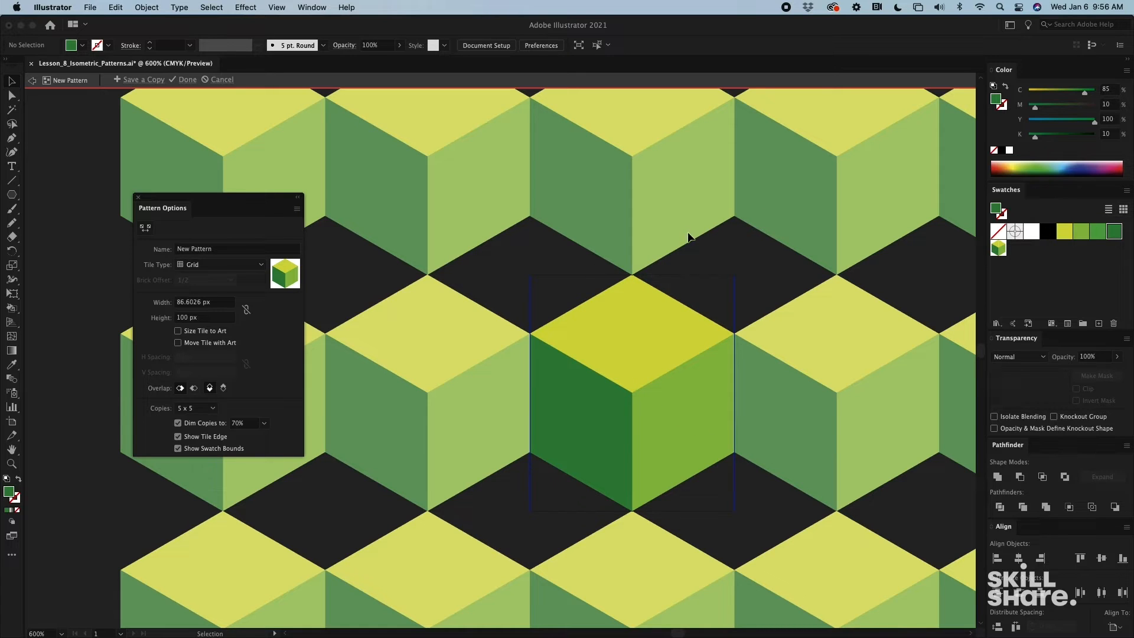
pyautogui.click(183, 265)
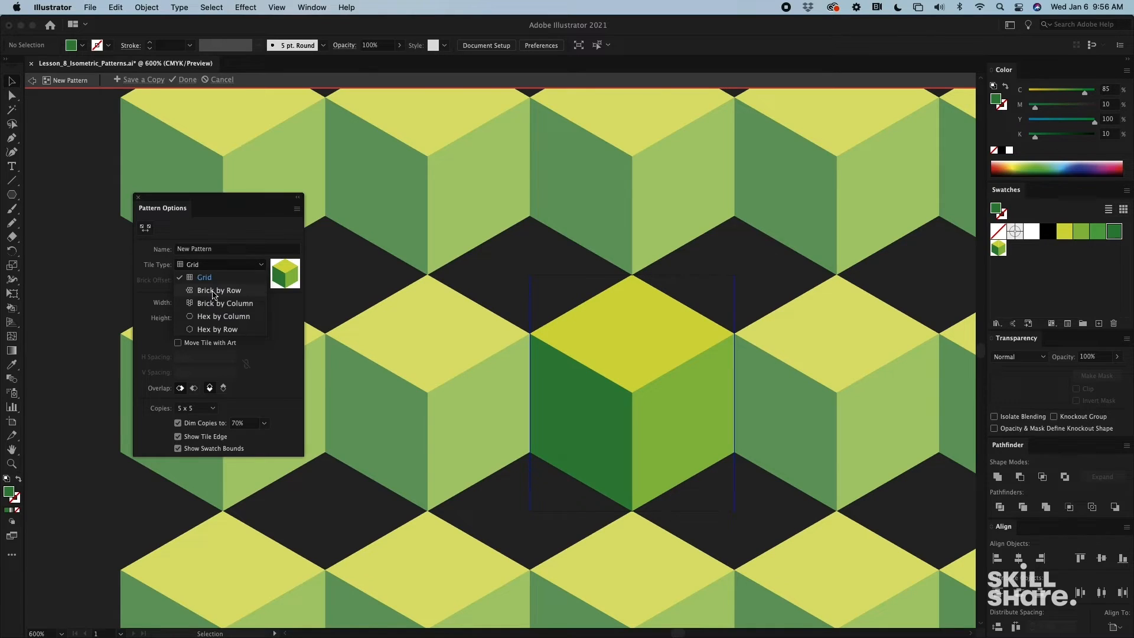
pyautogui.click(214, 290)
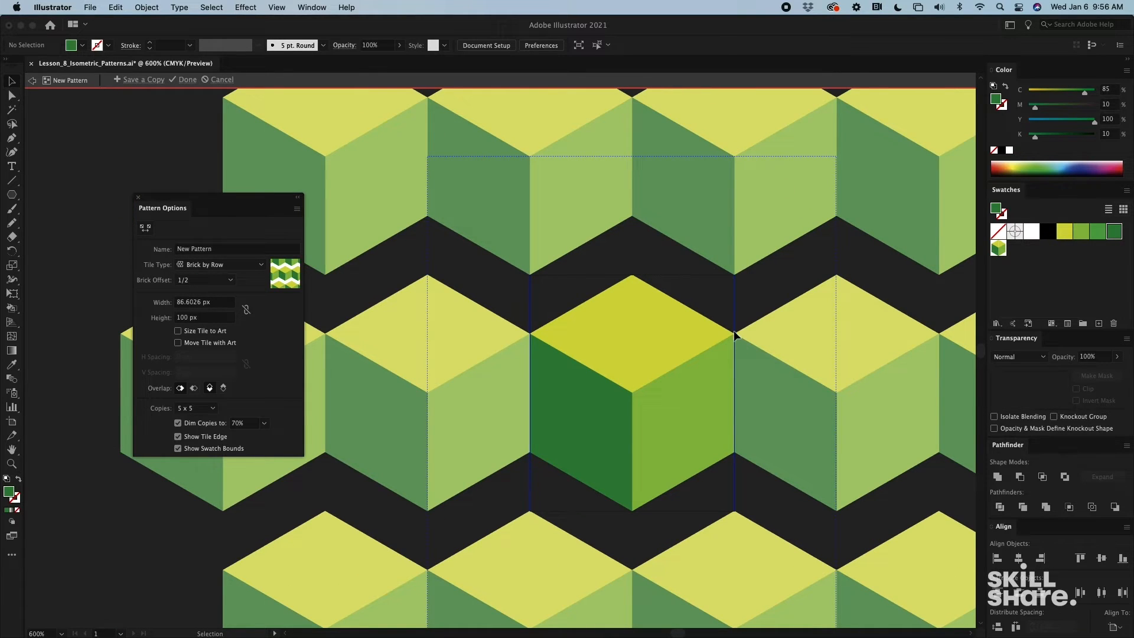
# - Reduce the pattern's tile height to 75 px so the rows of cubes interlock without gaps
pyautogui.doubleClick(187, 318)
pyautogui.write('90')
pyautogui.press('Return')
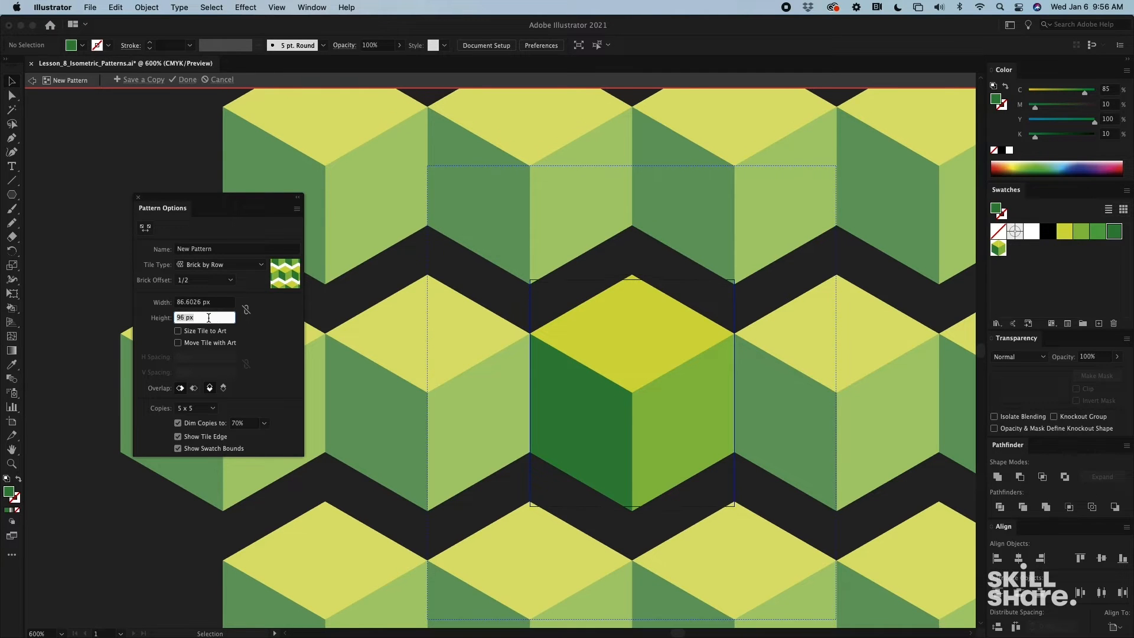
pyautogui.press('Down')
pyautogui.press('Down')
pyautogui.press('Down')
pyautogui.press('Down')
pyautogui.press('Down')
pyautogui.press('Down')
pyautogui.press('Down')
pyautogui.press('Down')
pyautogui.press('Down')
pyautogui.press('Down')
pyautogui.press('Down')
pyautogui.press('Down')
pyautogui.press('Down')
pyautogui.press('Down')
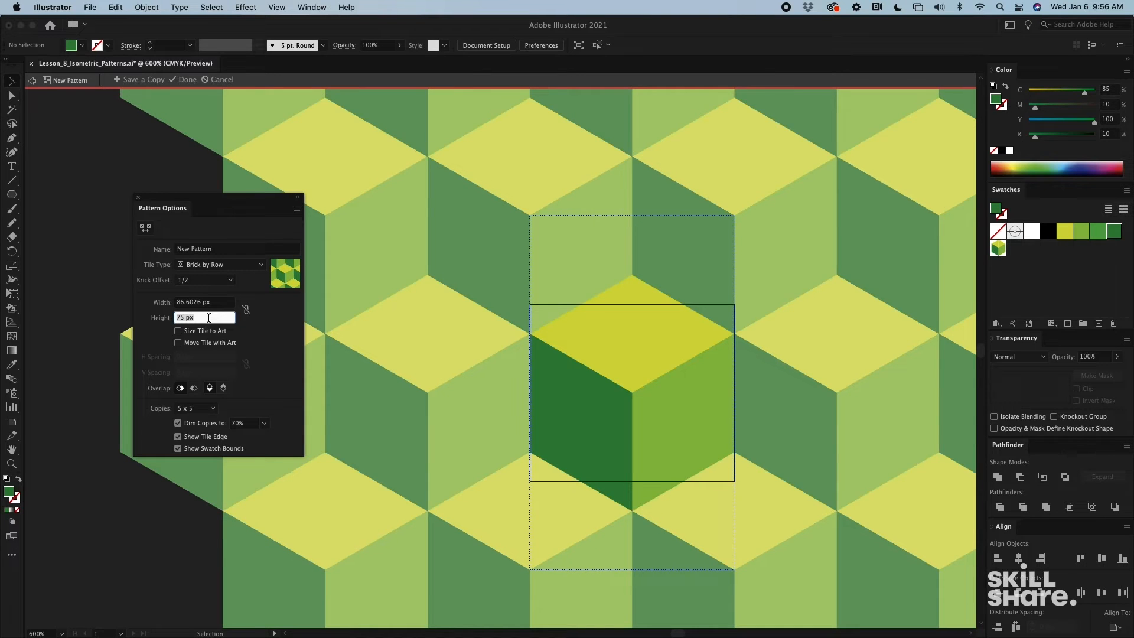
# - Raise the tile height to 77 px to leave thin gaps between rows, and select the top face's right triangle
pyautogui.press('Up')
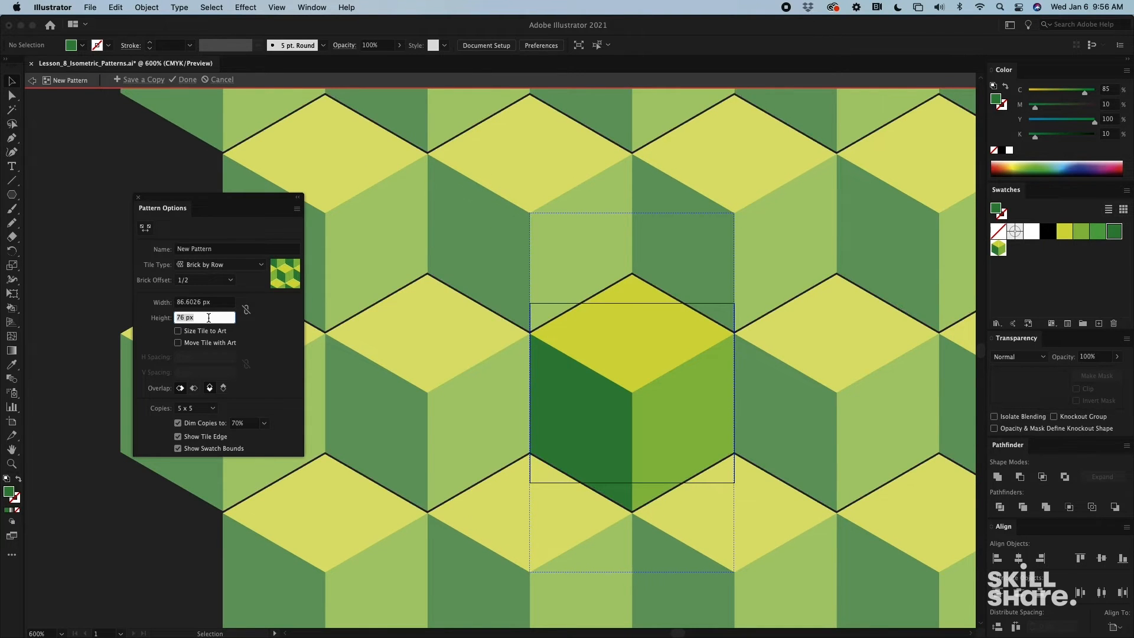
pyautogui.click(638, 342)
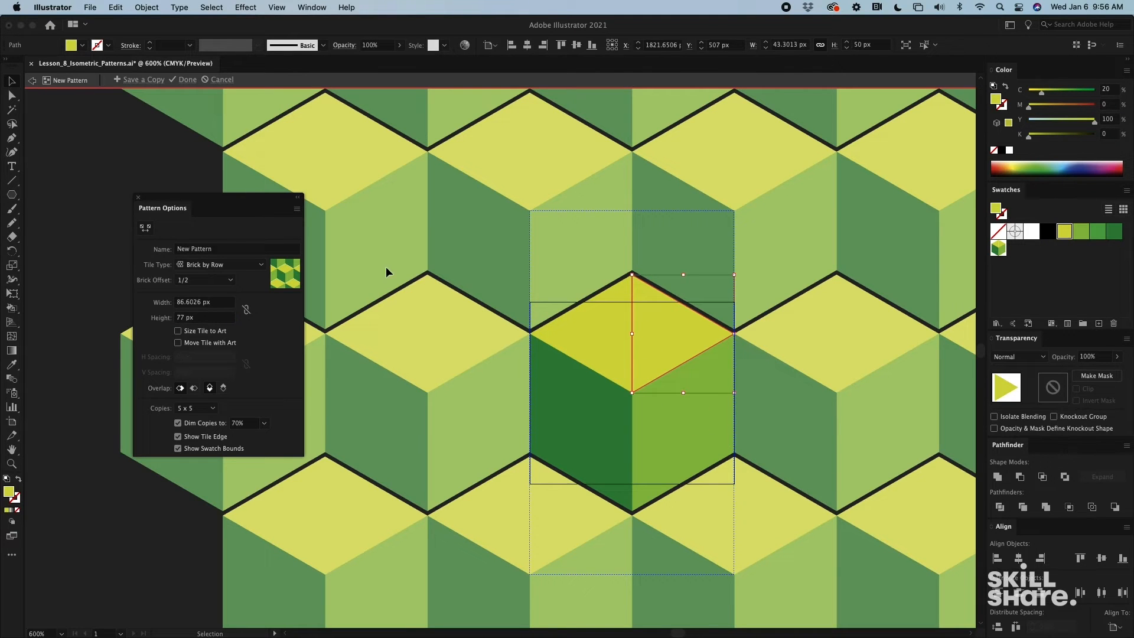
# - Set the brick-by-row pattern's tile height back to 75 px to close the gaps between rows
pyautogui.click(686, 437)
pyautogui.press('super+a')
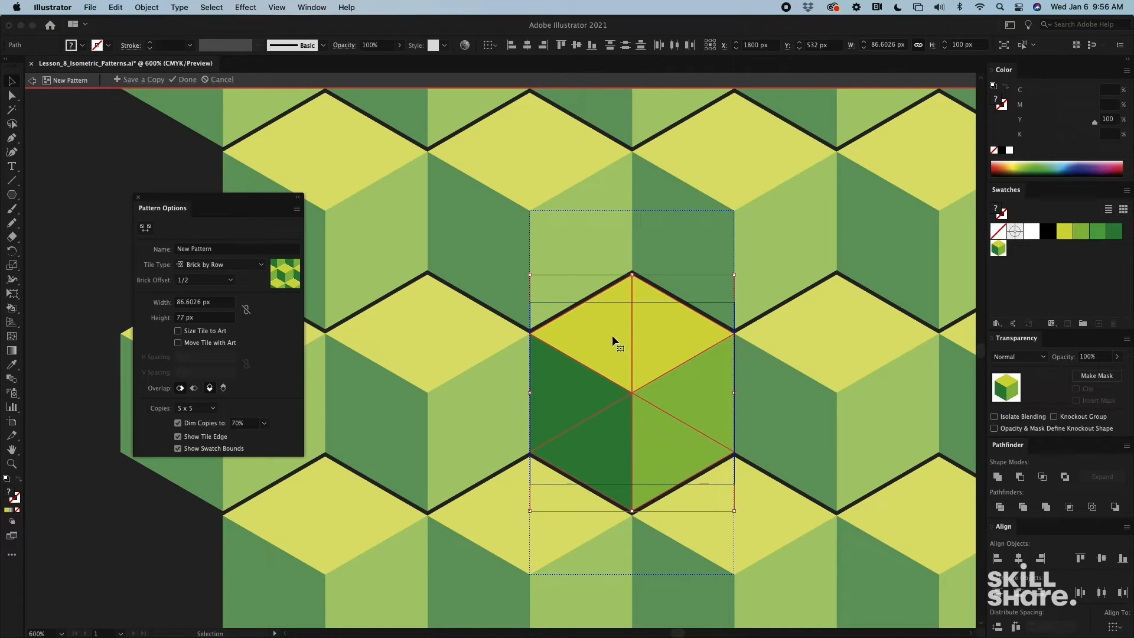
pyautogui.doubleClick(193, 318)
pyautogui.write('75')
pyautogui.press('Return')
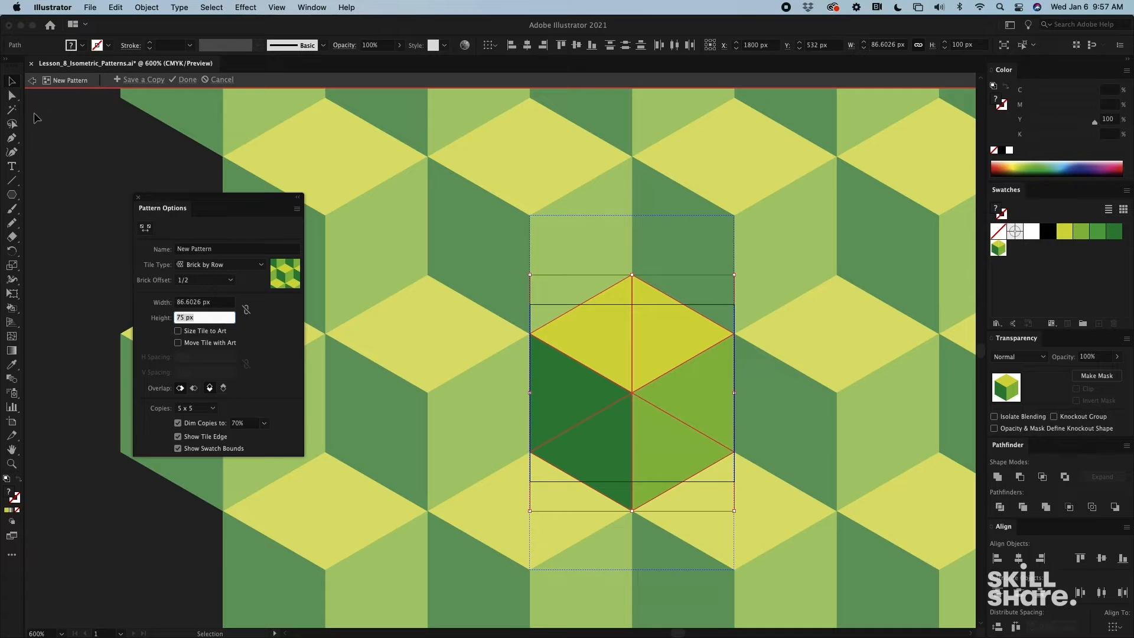
# - Select the original cube's right face and the whole cube with Direct Selection to examine its editable pieces
pyautogui.click(12, 96)
pyautogui.click(781, 366)
pyautogui.click(696, 392)
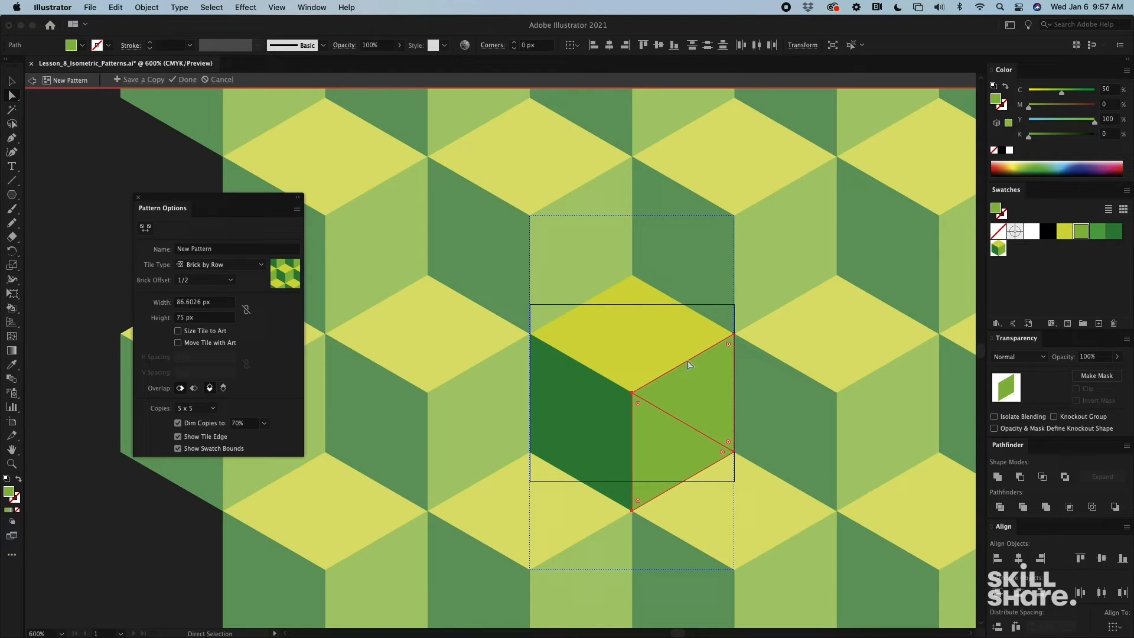
pyautogui.moveTo(474, 234); pyautogui.dragTo(811, 567)
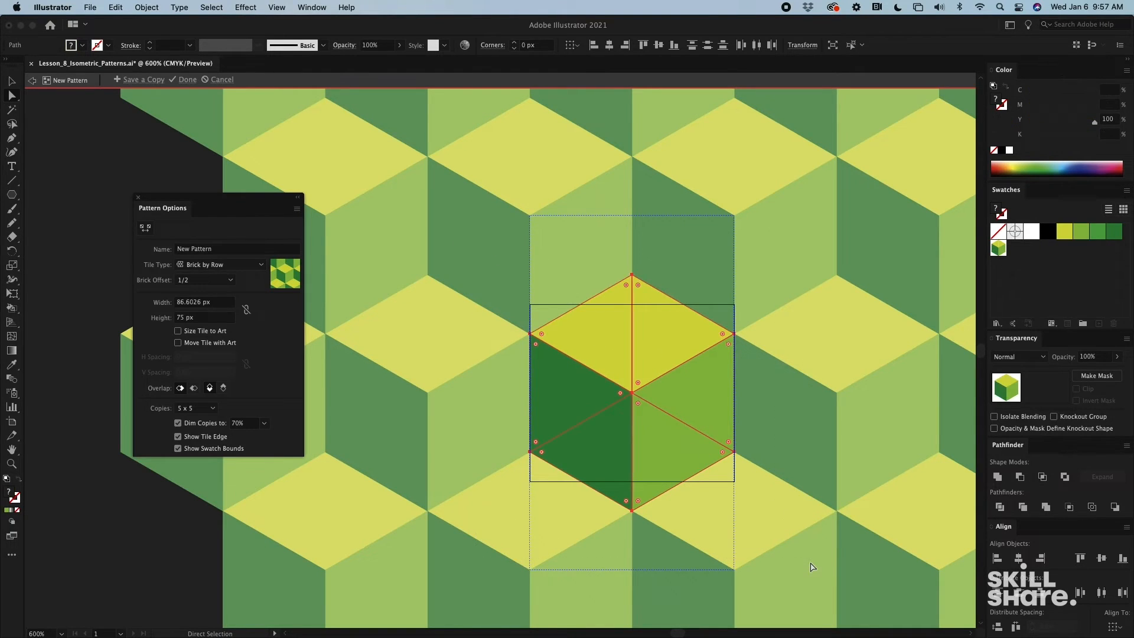
pyautogui.click(766, 486)
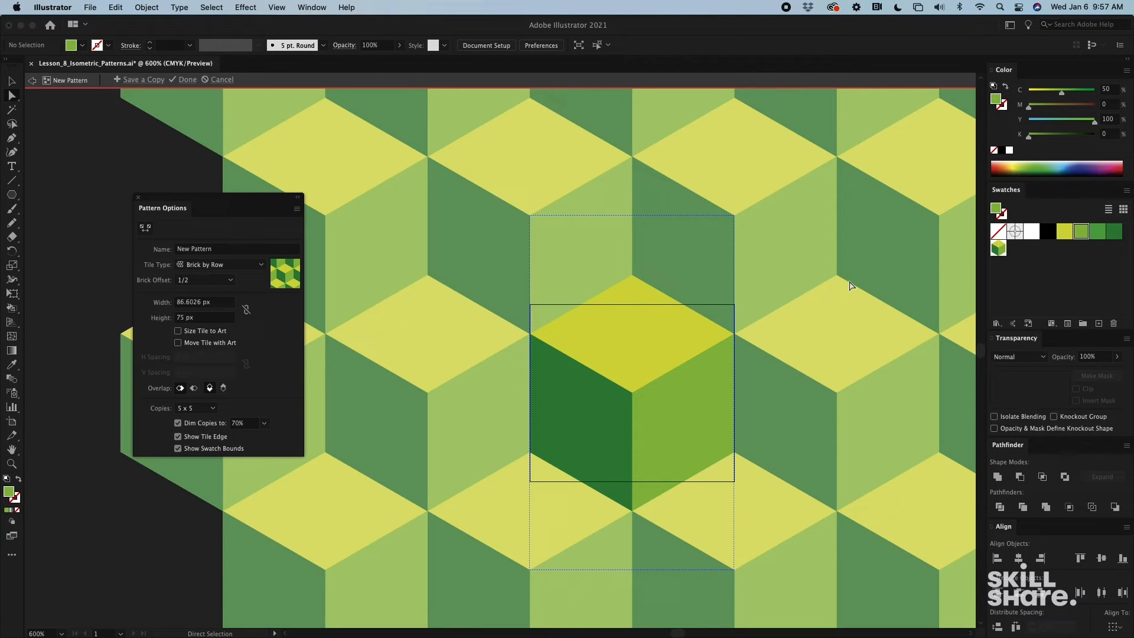
# - Finish editing the cube pattern and return to the document's regular artwork
pyautogui.hscroll(5, 824, 435)
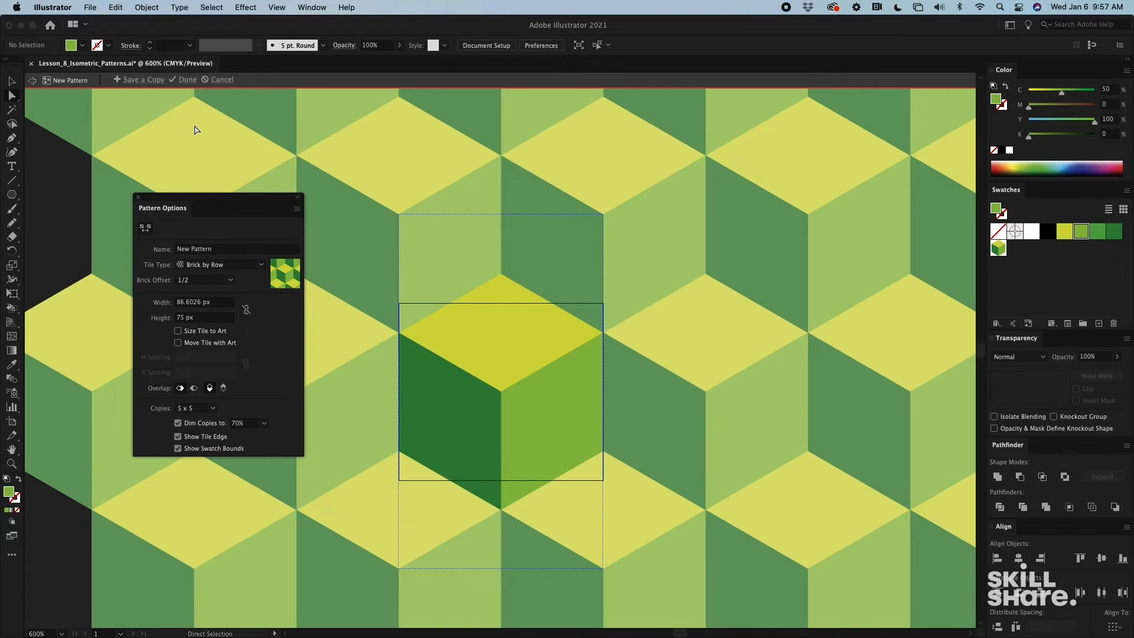
pyautogui.click(186, 81)
pyautogui.click(11, 81)
pyautogui.press('super+minus')
pyautogui.press('super+minus')
pyautogui.press('super+minus')
pyautogui.moveTo(420, 276); pyautogui.dragTo(665, 447)
pyautogui.press('super+minus')
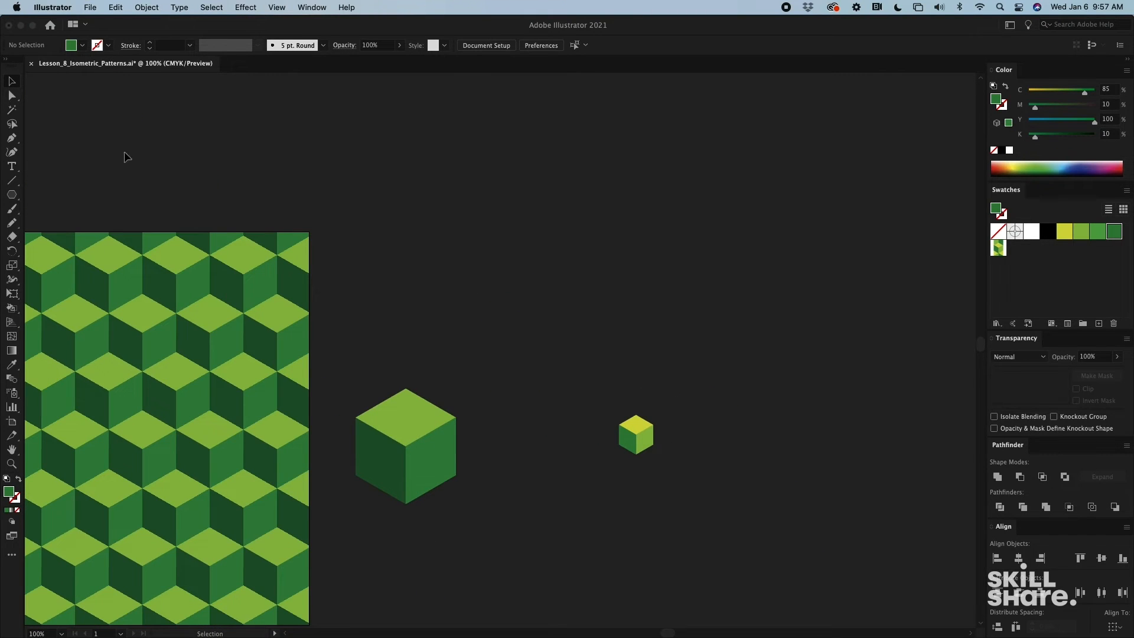
# - Draw a rectangle about 1083 by 507 px above the cubes and fill it with the new cube pattern swatch
pyautogui.moveTo(7, 195); pyautogui.dragTo(66, 195)
pyautogui.moveTo(429, 120); pyautogui.dragTo(855, 319)
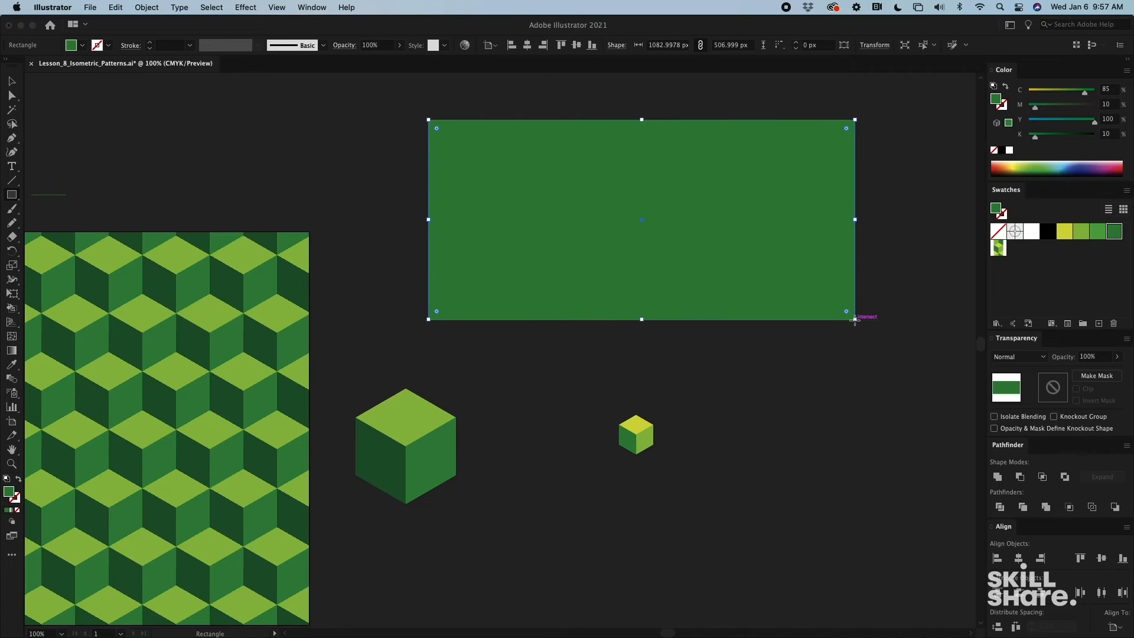
pyautogui.click(998, 248)
pyautogui.press('v')
pyautogui.click(788, 377)
pyautogui.press('super+equal')
pyautogui.press('super+equal')
pyautogui.moveTo(790, 380); pyautogui.dragTo(543, 584)
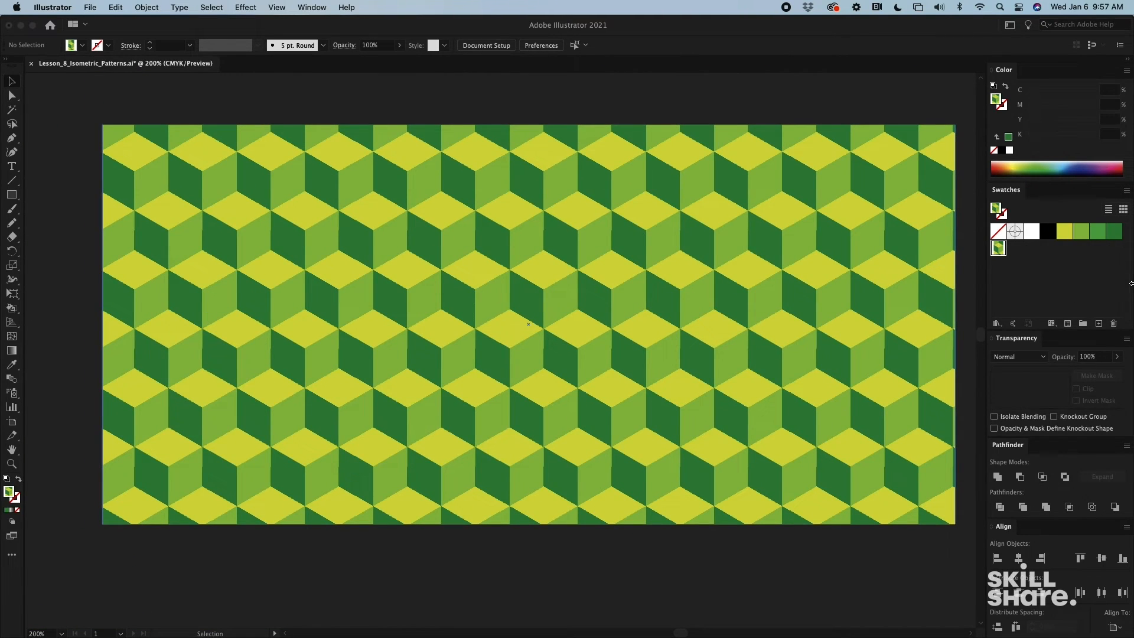
# - Open the cube pattern swatch for editing
pyautogui.press('super+minus')
pyautogui.moveTo(749, 423); pyautogui.dragTo(719, 341)
pyautogui.moveTo(415, 394); pyautogui.dragTo(658, 596)
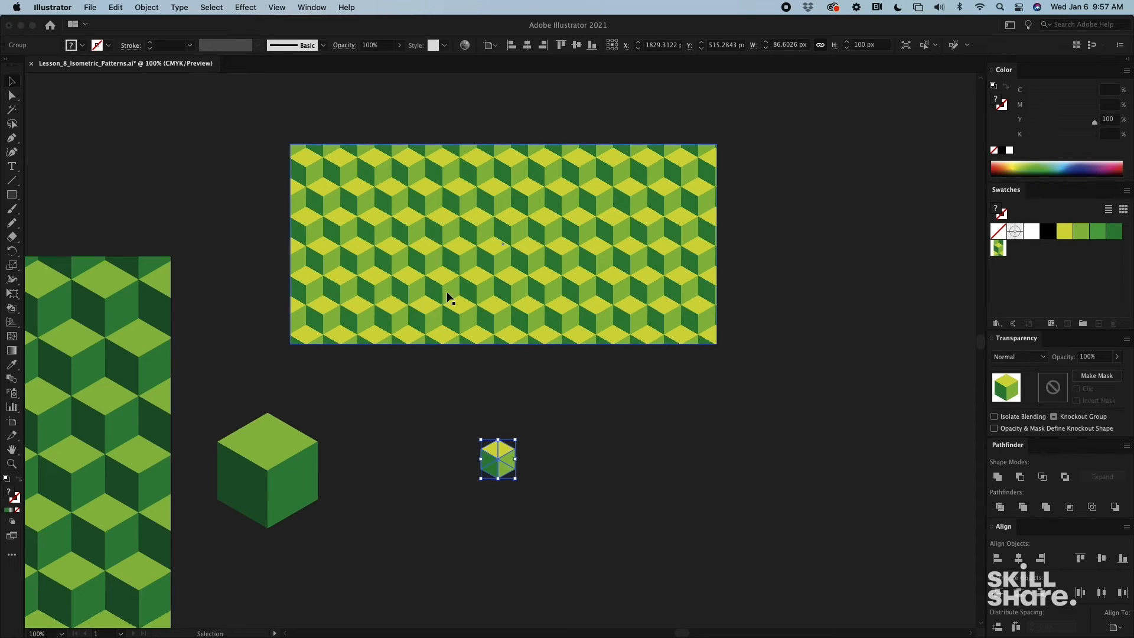
pyautogui.moveTo(764, 318); pyautogui.dragTo(820, 351)
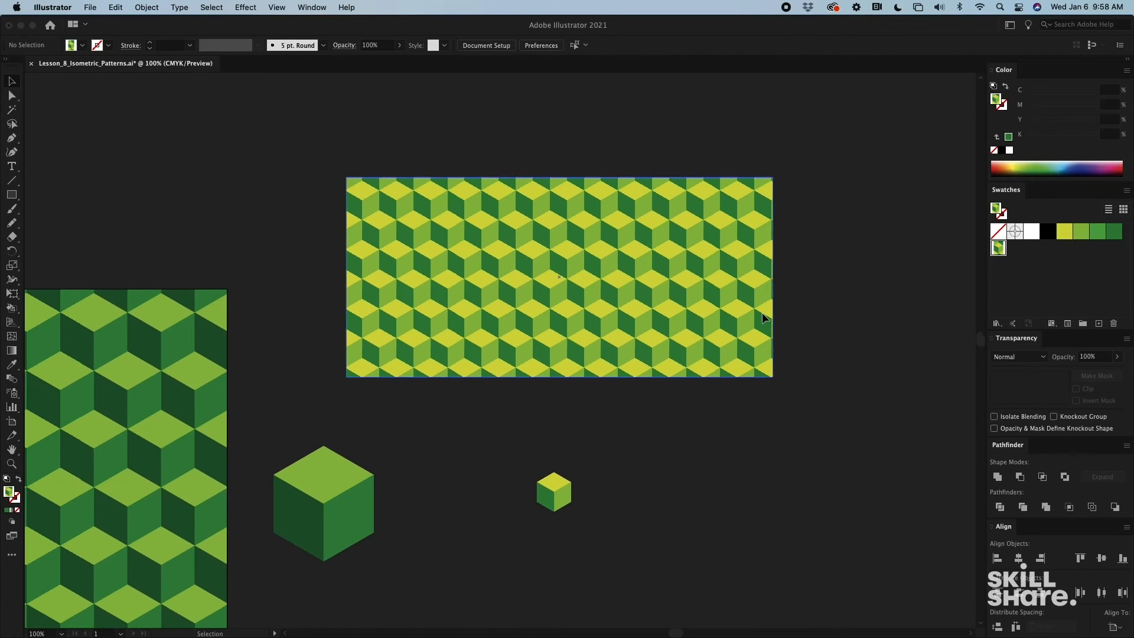
pyautogui.doubleClick(997, 248)
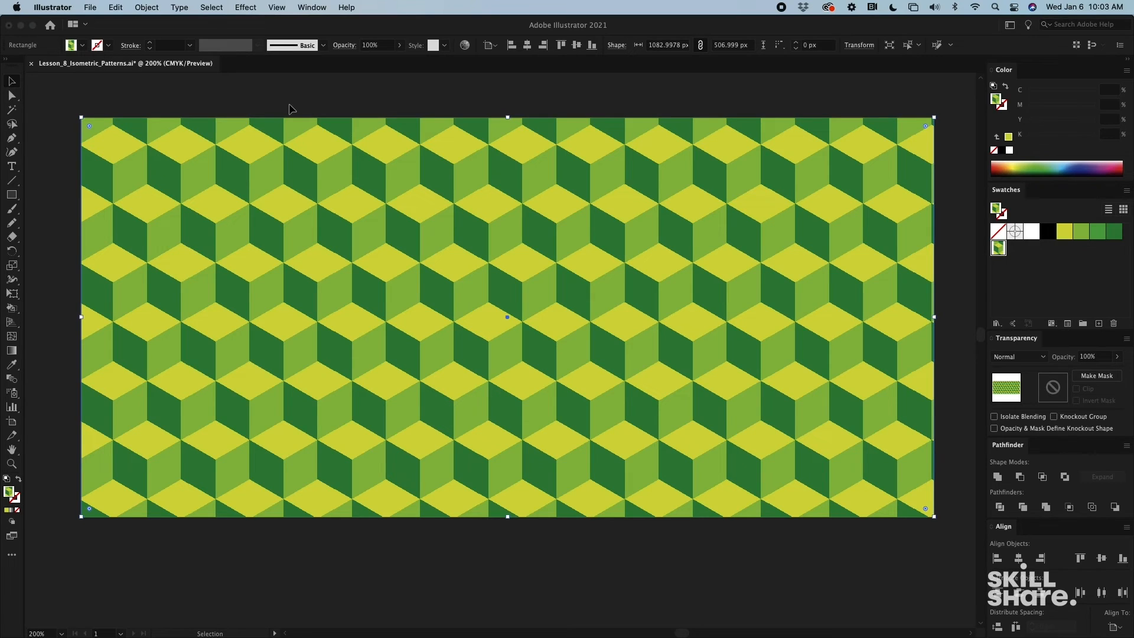
# - Expand only the fill of the pattern-filled rectangle, and deselect the result
pyautogui.click(148, 7)
pyautogui.click(148, 154)
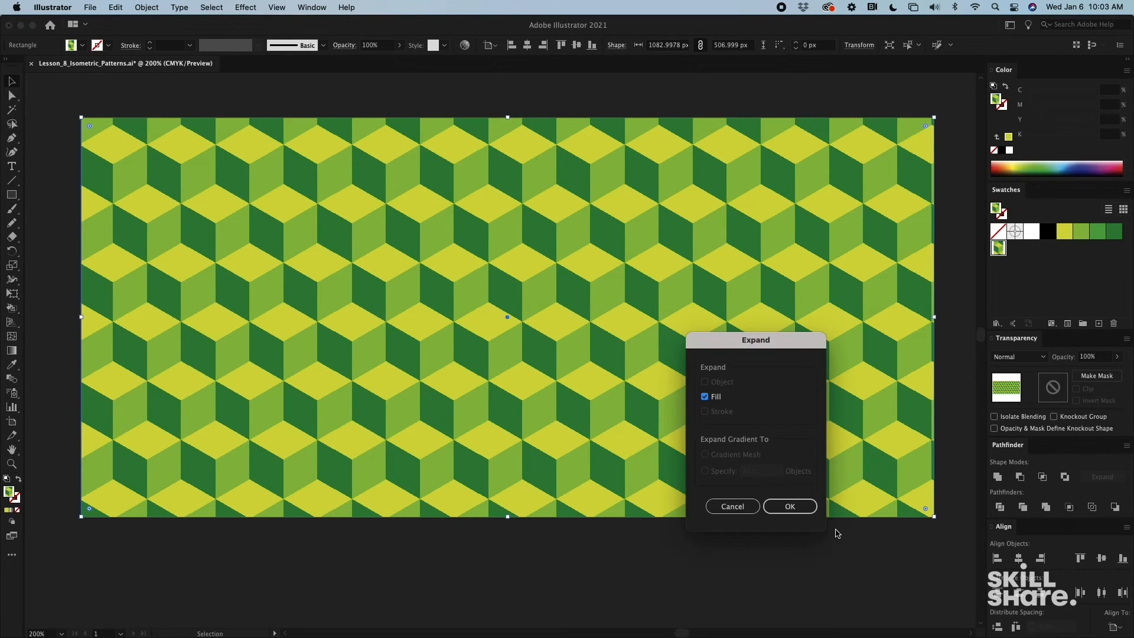
pyautogui.click(789, 506)
pyautogui.click(12, 95)
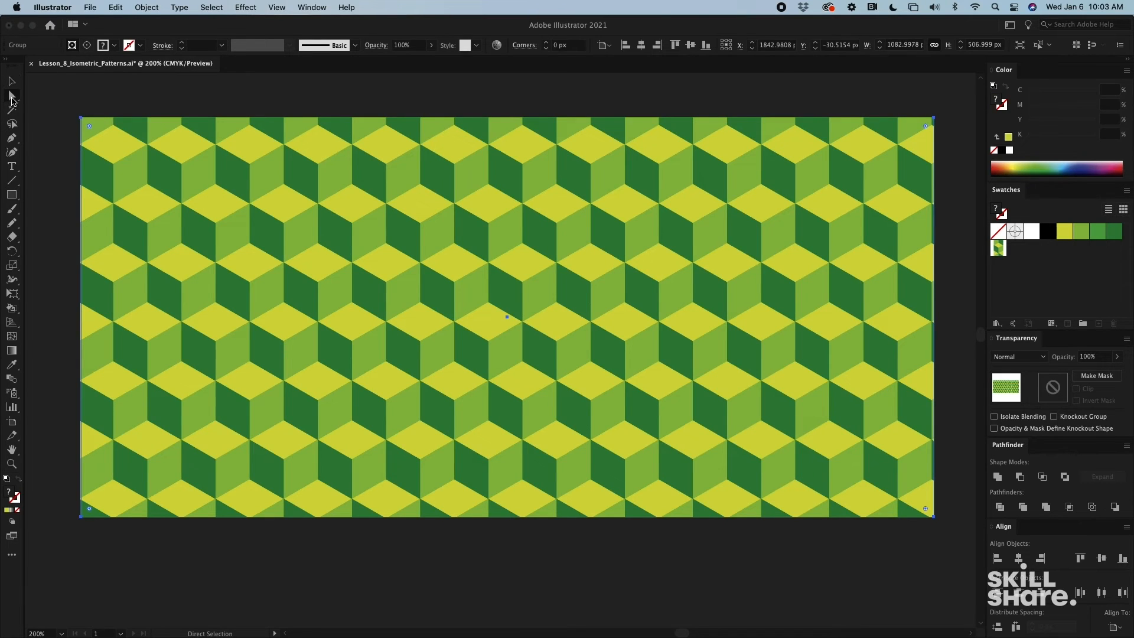
pyautogui.click(44, 107)
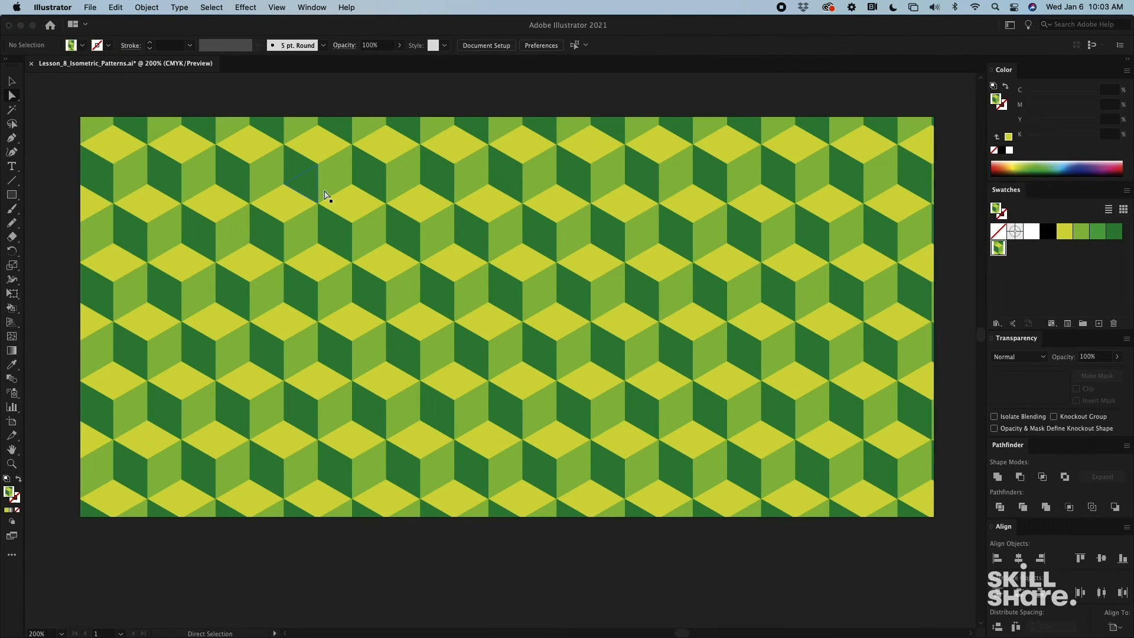
# - Trim the expanded cube pattern with Pathfinder and convert its outlines into guides as an isometric grid
pyautogui.click(13, 83)
pyautogui.click(290, 209)
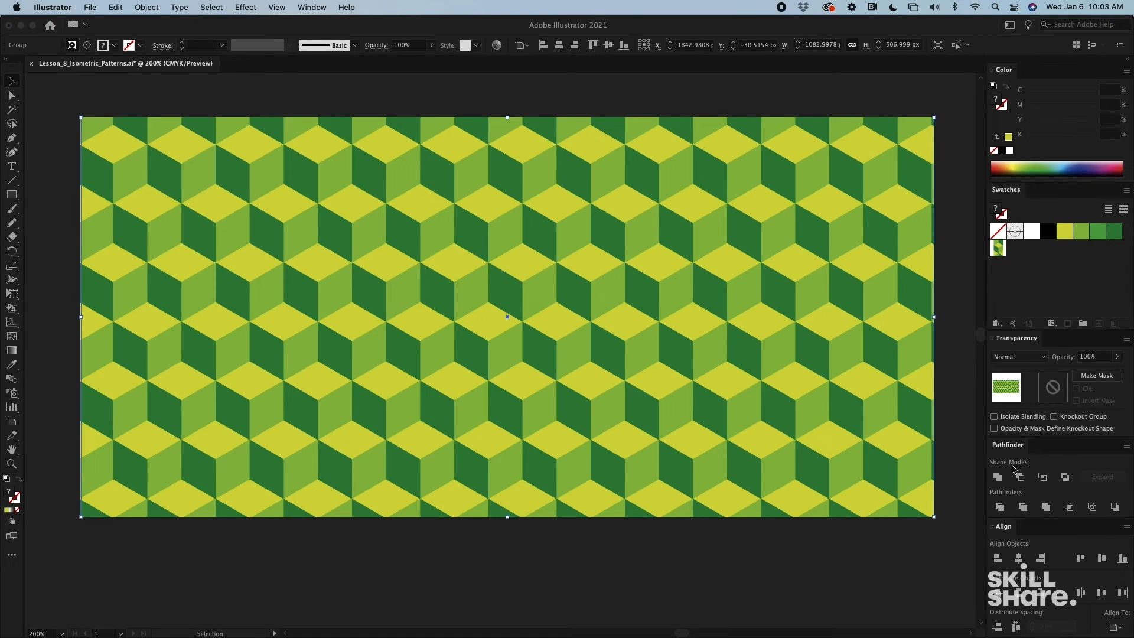
pyautogui.click(1023, 508)
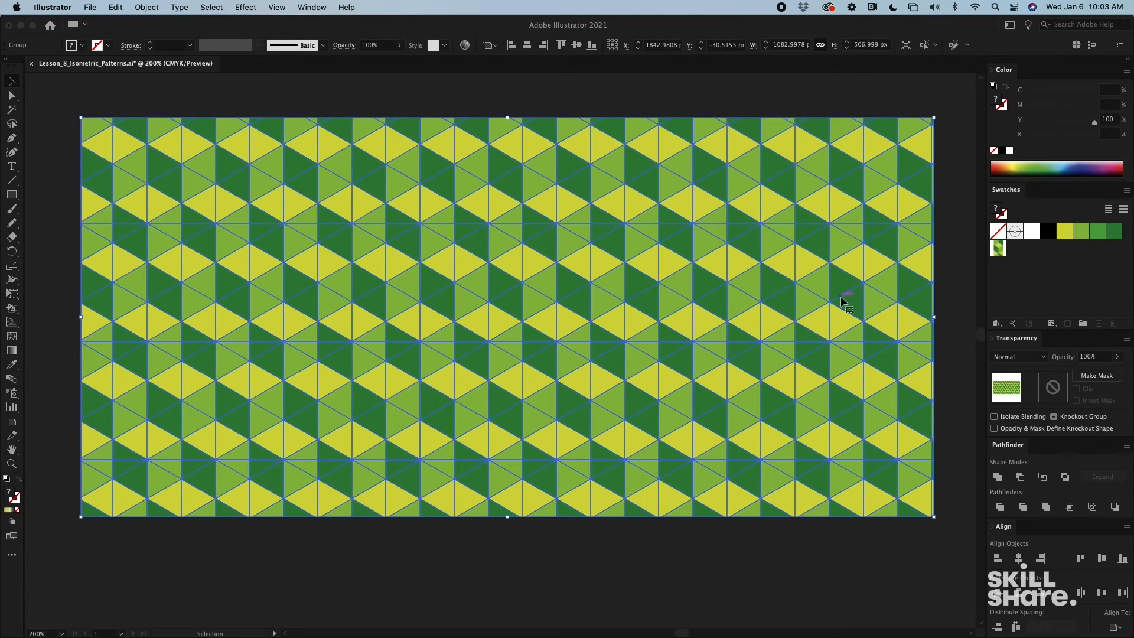
pyautogui.press('cmd+5')
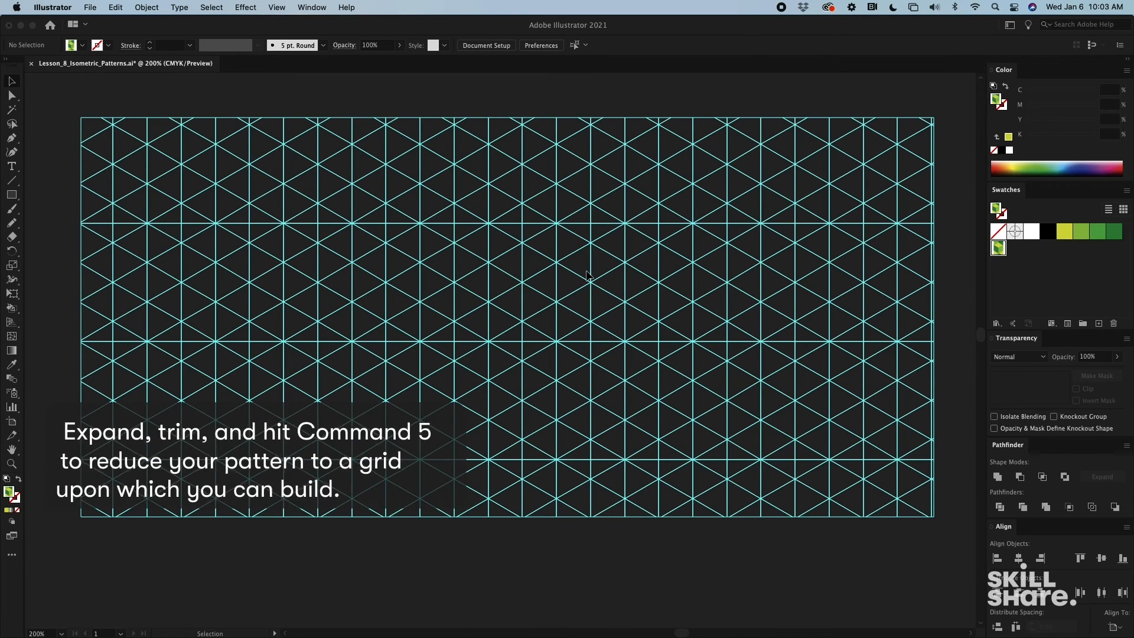
# - Draw a closed vertical parallelogram with sides about 100 px tall along the isometric guides using the Pen tool
pyautogui.press('a')
pyautogui.scroll(5, 595, 297)
pyautogui.press('v')
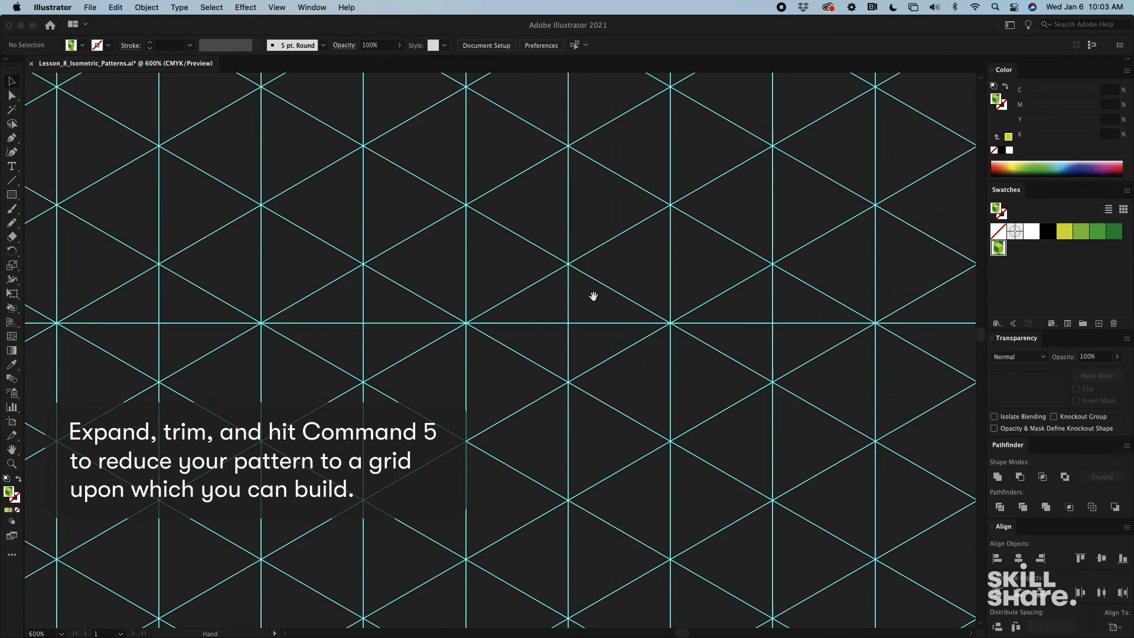
pyautogui.click(11, 137)
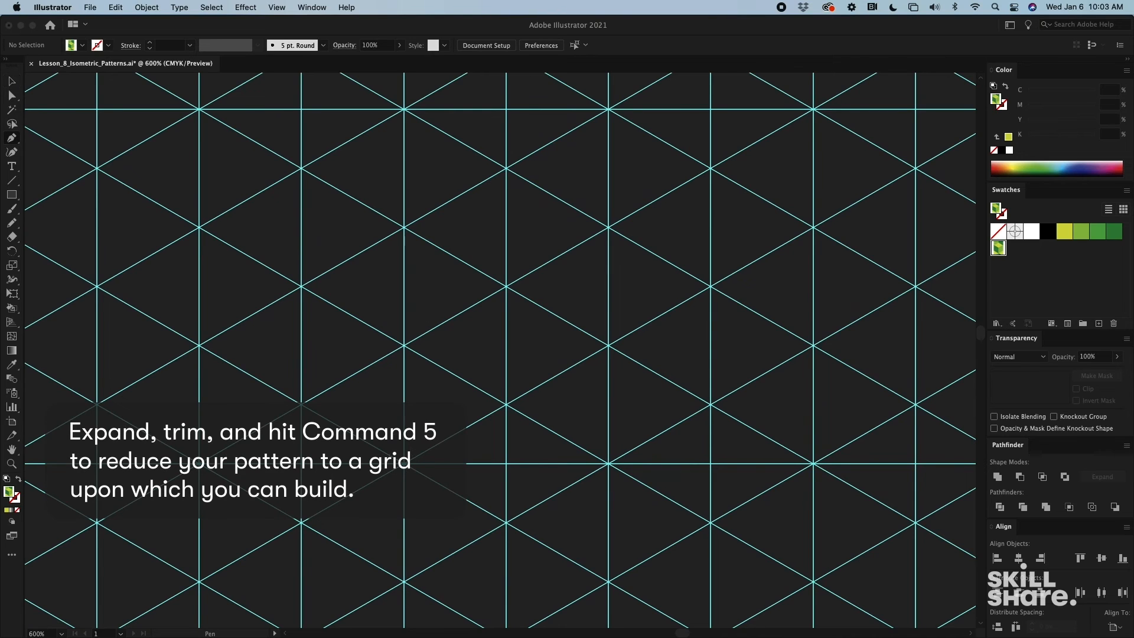
pyautogui.keyDown('super'); pyautogui.click(303, 522); pyautogui.keyUp('super')
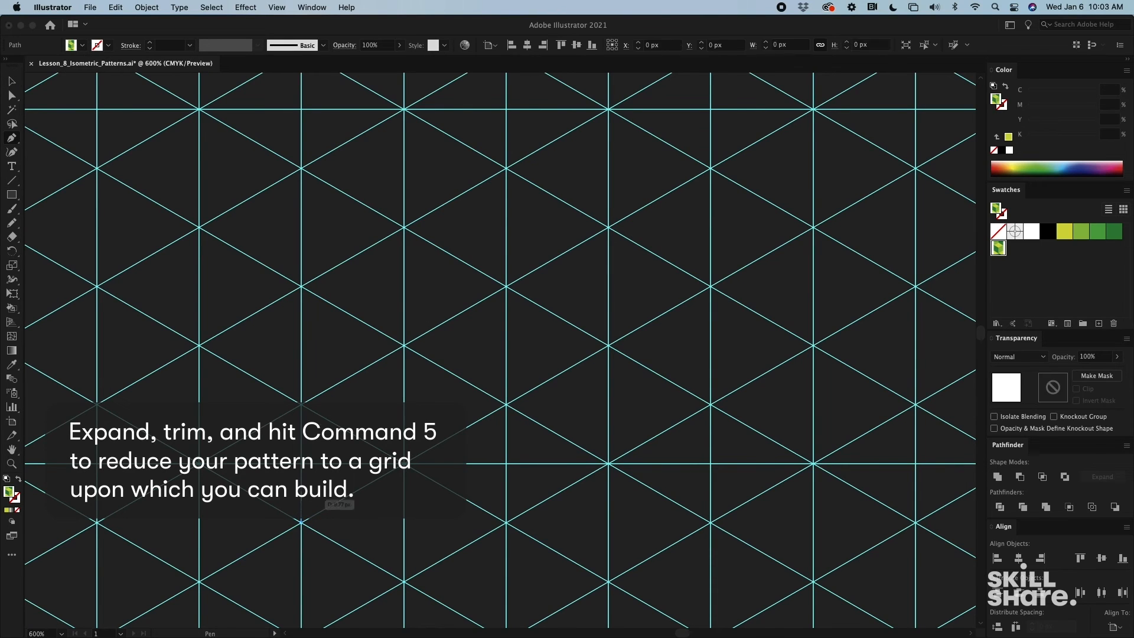
pyautogui.keyDown('super'); pyautogui.click(301, 286); pyautogui.keyUp('super')
pyautogui.click(301, 286)
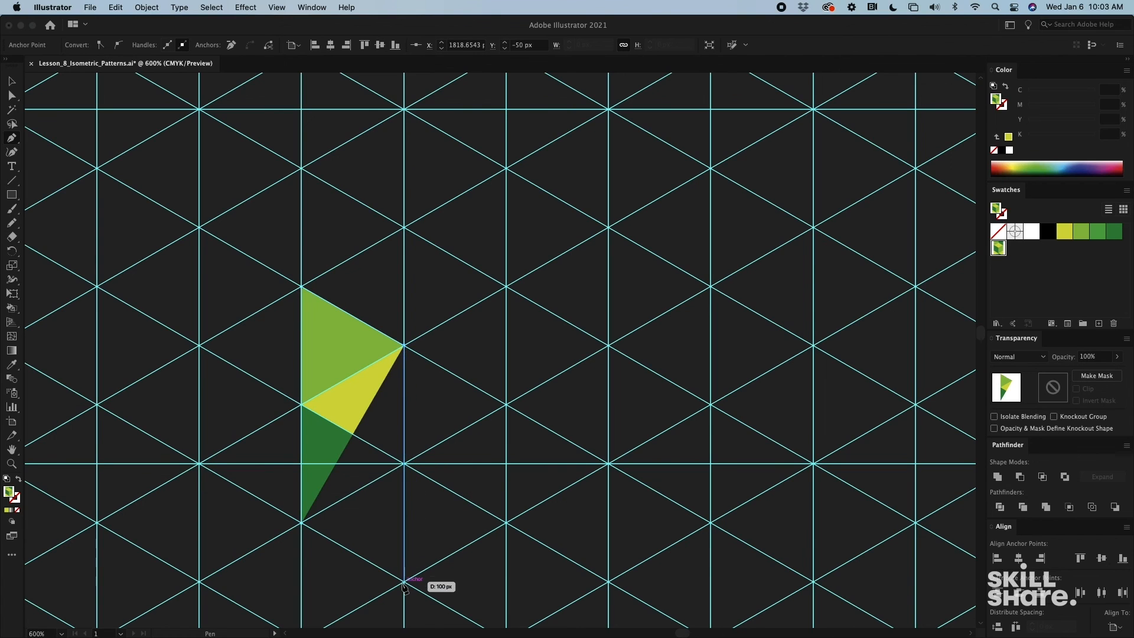
pyautogui.click(404, 582)
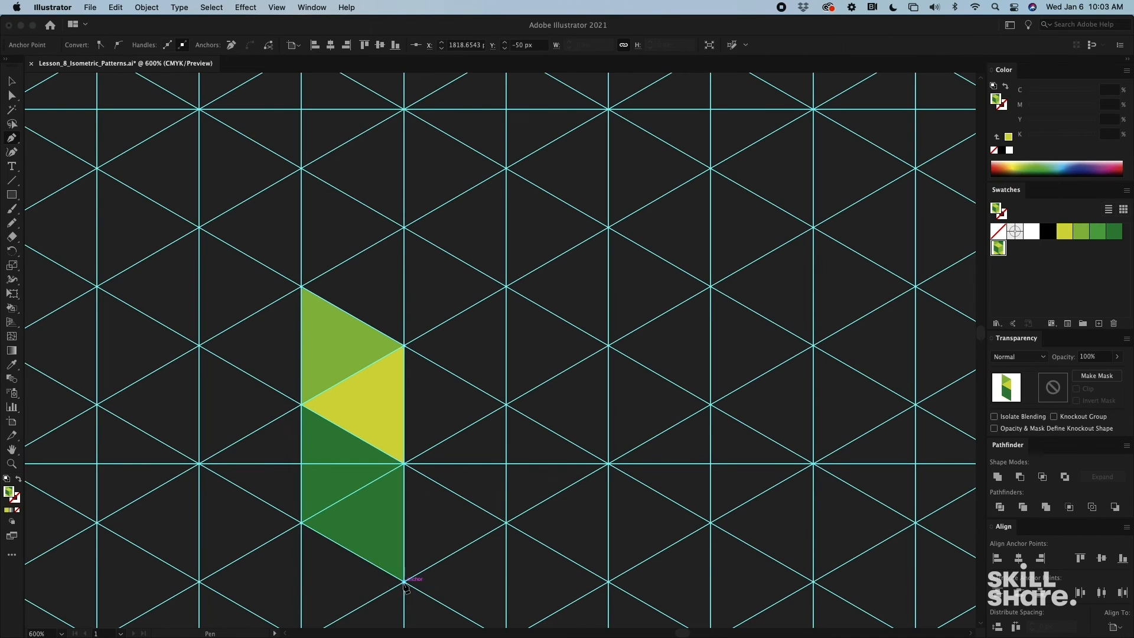
pyautogui.click(301, 522)
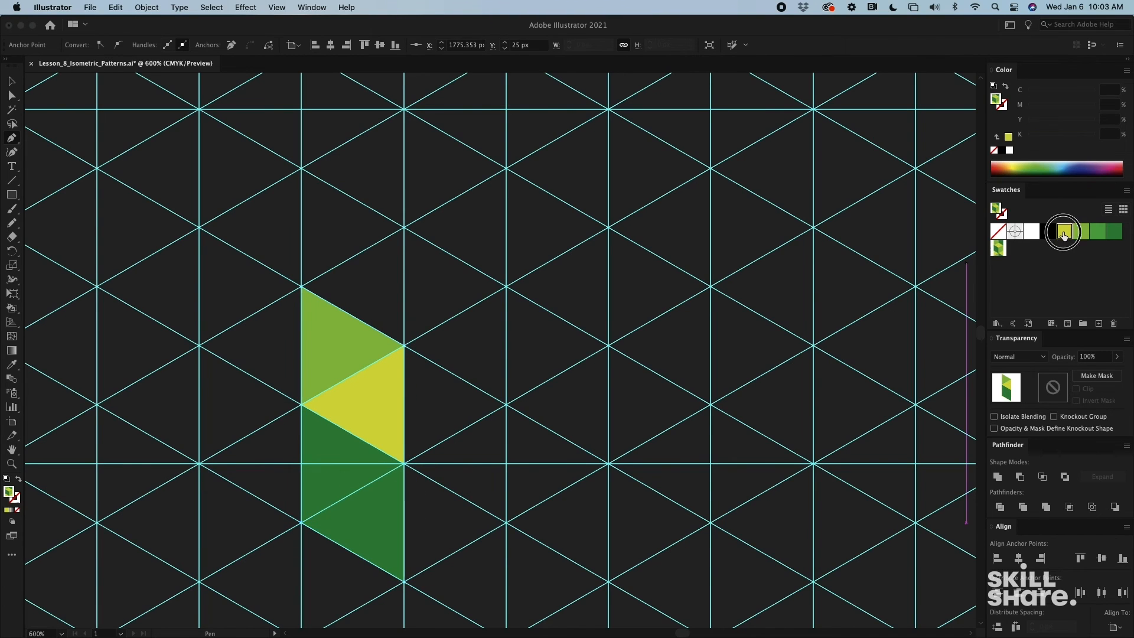
# - Fill the new parallelogram with the yellow-green swatch and deselect it
pyautogui.click(1063, 230)
pyautogui.click(12, 81)
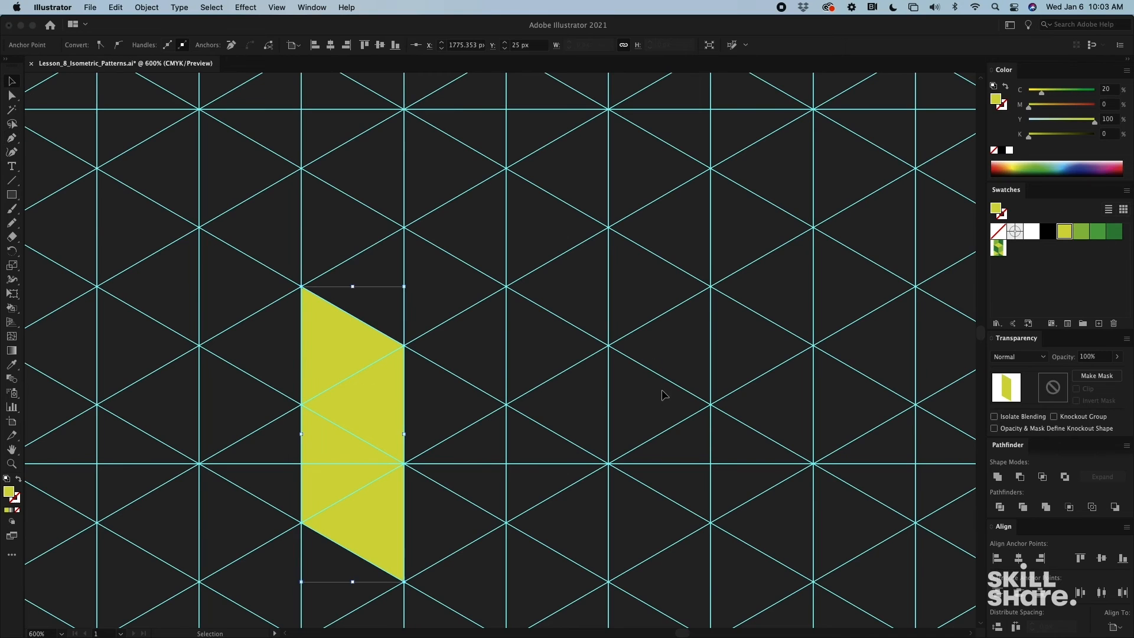
pyautogui.click(441, 293)
pyautogui.press('super+minus')
pyautogui.press('super+minus')
pyautogui.scroll(-1, 610, 375)
pyautogui.hscroll(-1, 610, 375)
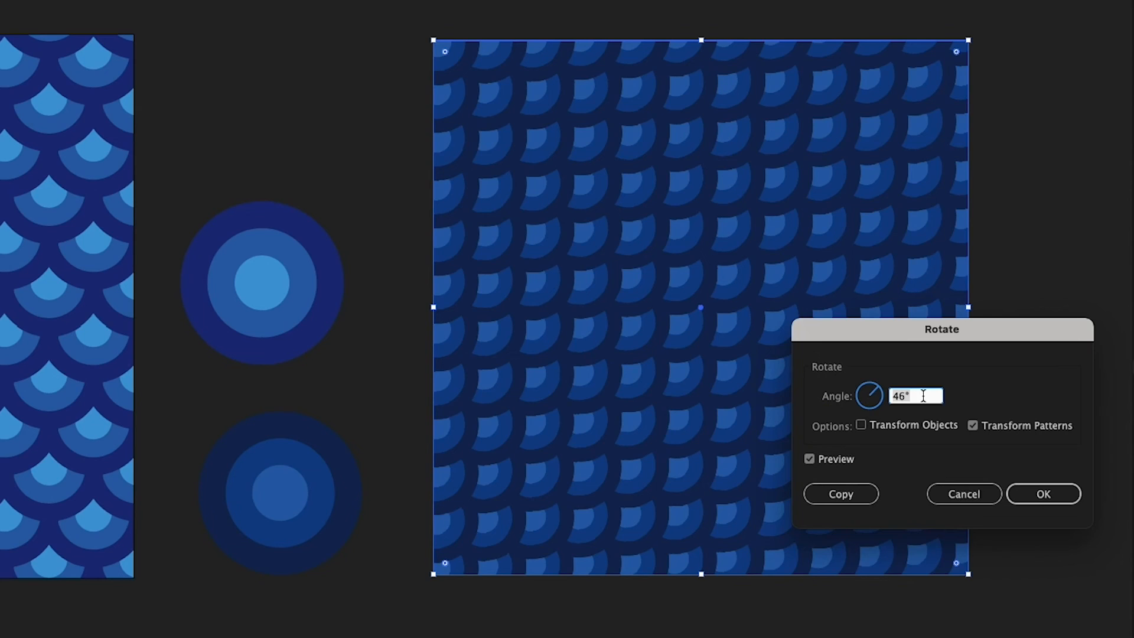
# - Increase the rotation angle of the blue scale pattern inside its square, transforming only the pattern with preview on
pyautogui.press('Up')
pyautogui.press('Up')
pyautogui.press('Up')
pyautogui.press('Up')
pyautogui.press('Up')
pyautogui.press('Up')
pyautogui.press('Up')
pyautogui.press('Up')
pyautogui.press('Up')
pyautogui.press('Up')
pyautogui.press('Up')
pyautogui.press('Up')
pyautogui.press('Up')
pyautogui.press('Up')
pyautogui.press('Up')
pyautogui.press('Up')
pyautogui.press('Up')
pyautogui.press('Up')
pyautogui.press('Up')
pyautogui.press('Up')
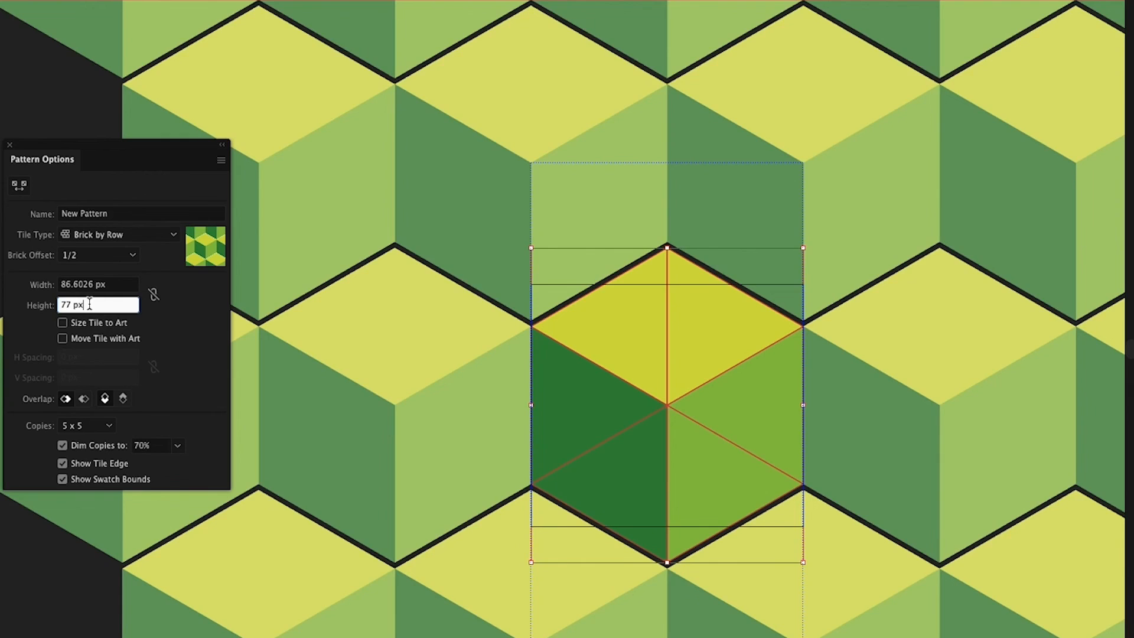
pyautogui.tripleClick(89, 304)
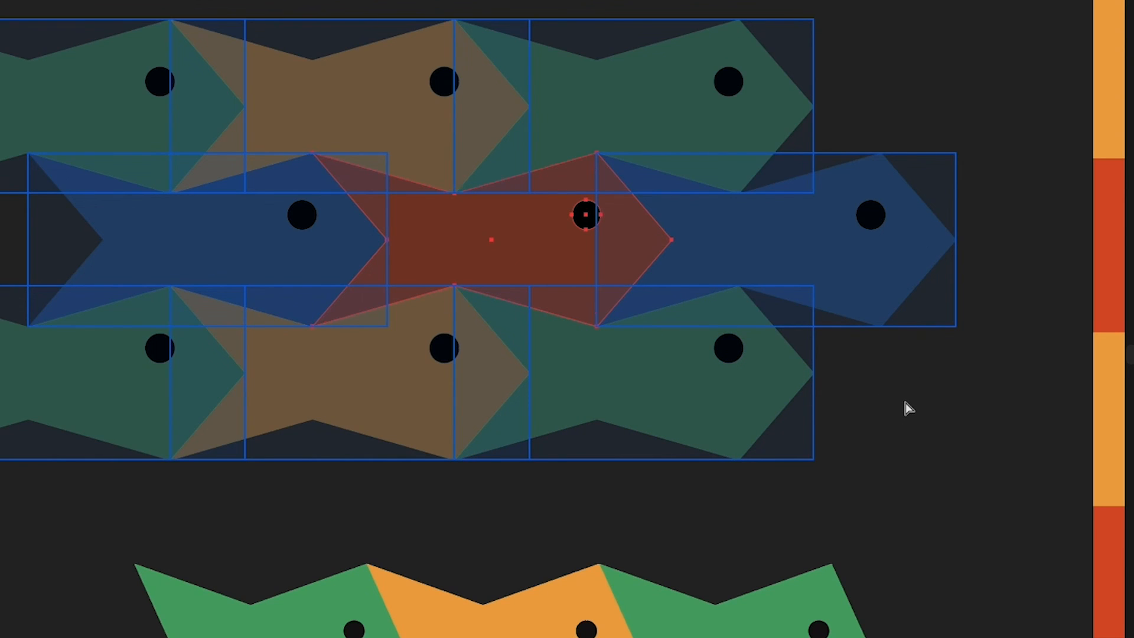
pyautogui.click(907, 407)
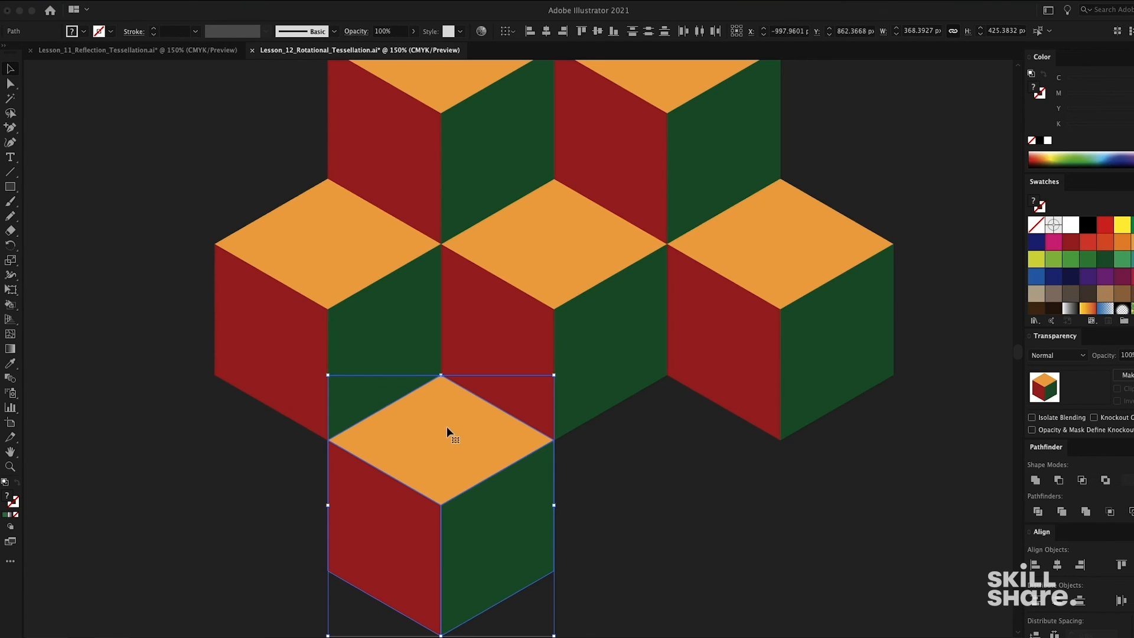
# - Duplicate the lowest orange, red and green cube horizontally to its right to extend the bottom row
pyautogui.moveTo(448, 433); pyautogui.dragTo(685, 423)
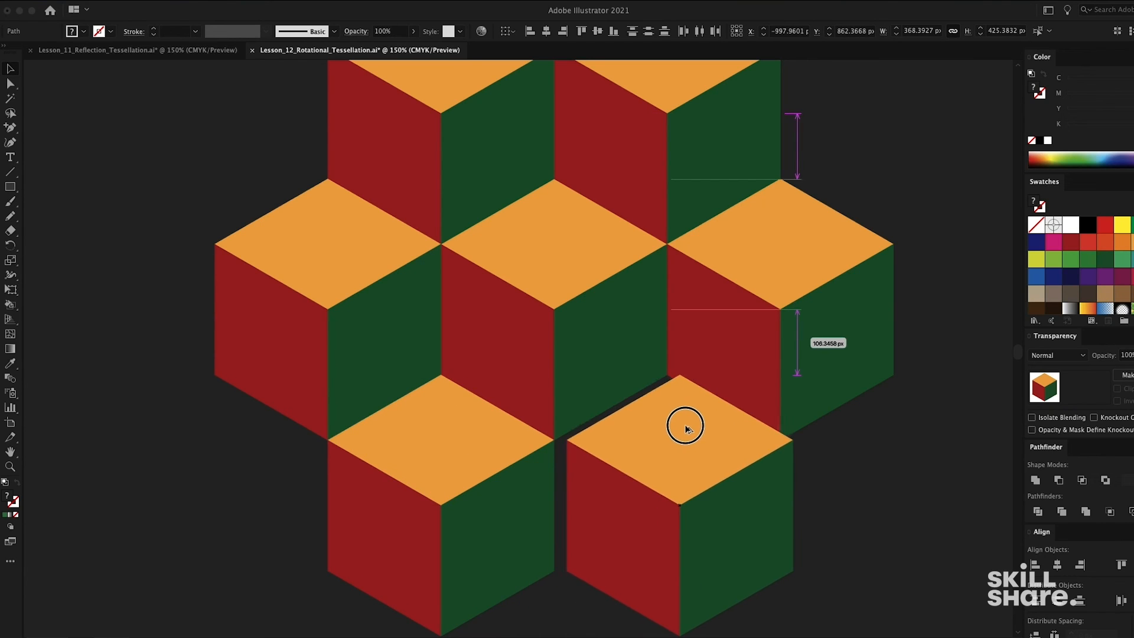